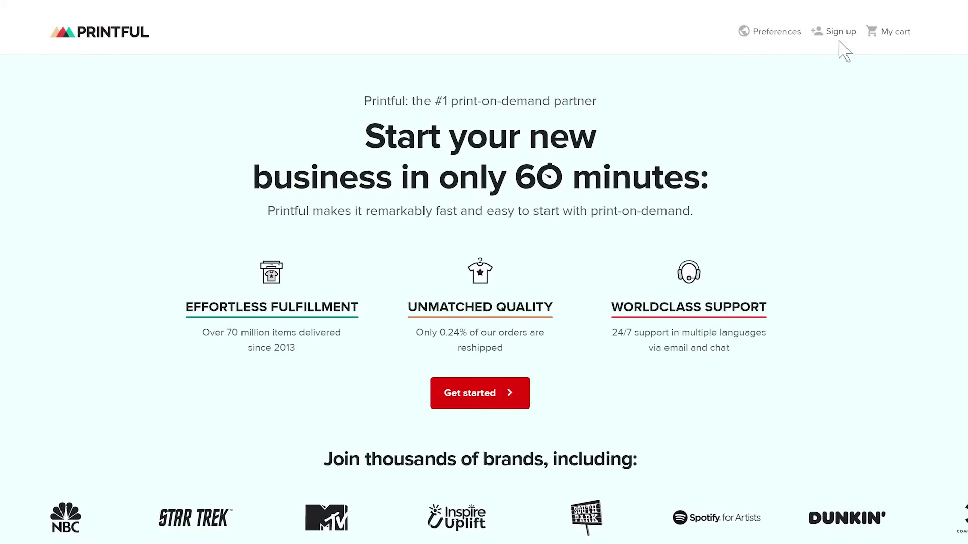
- Register a Printful account with full name, email and password, accepting the terms and privacy policy
left_click(816, 32)
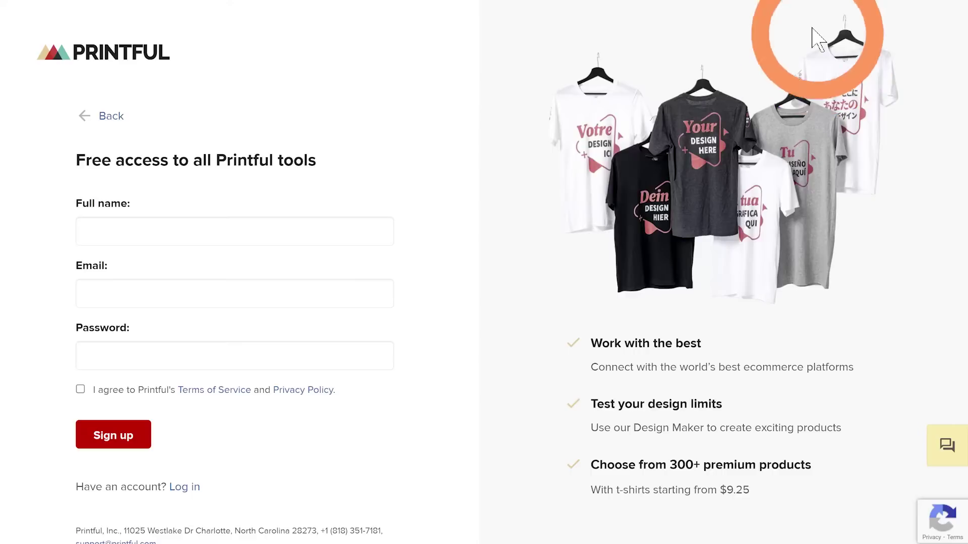
left_click(342, 224)
type("Video Printful")
key("Tab")
type("intful.com")
key("Tab")
type("•••••")
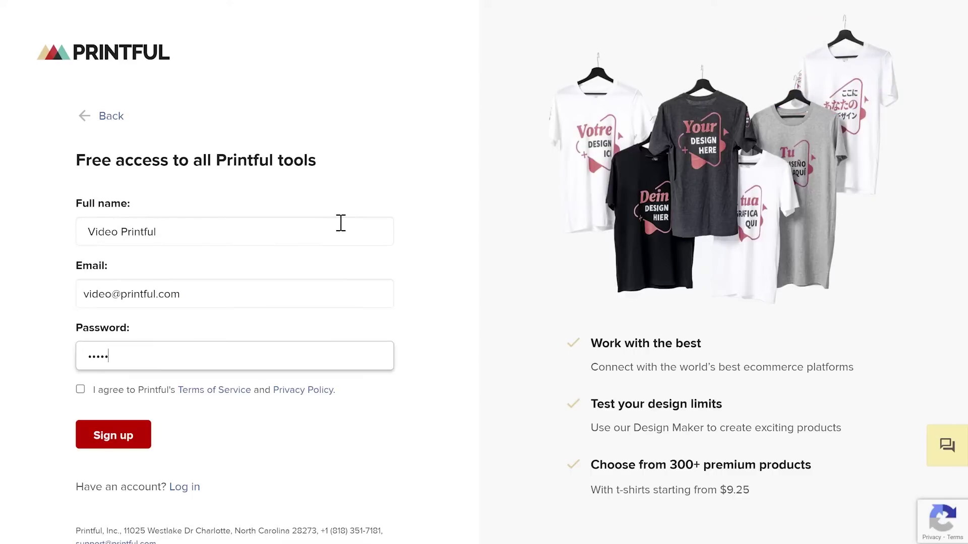
left_click(80, 390)
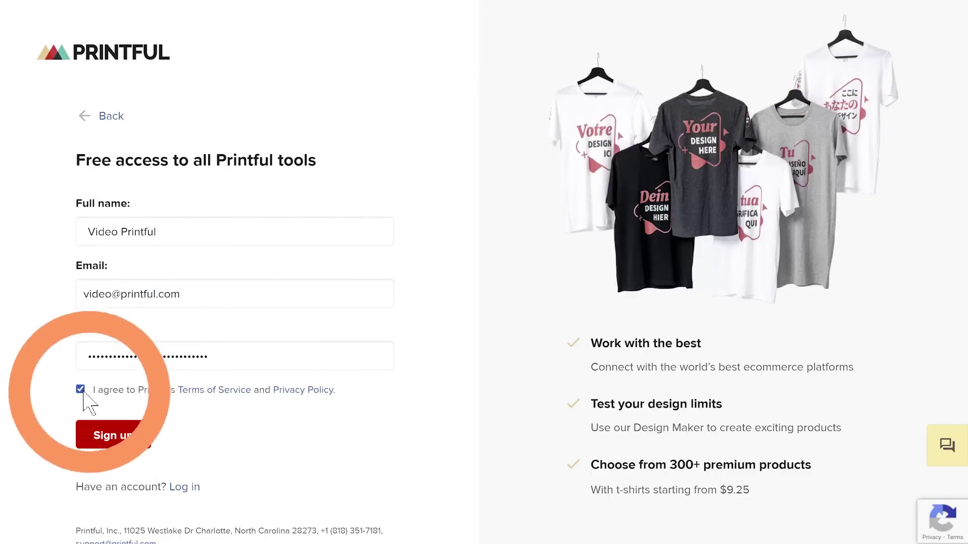
left_click(121, 436)
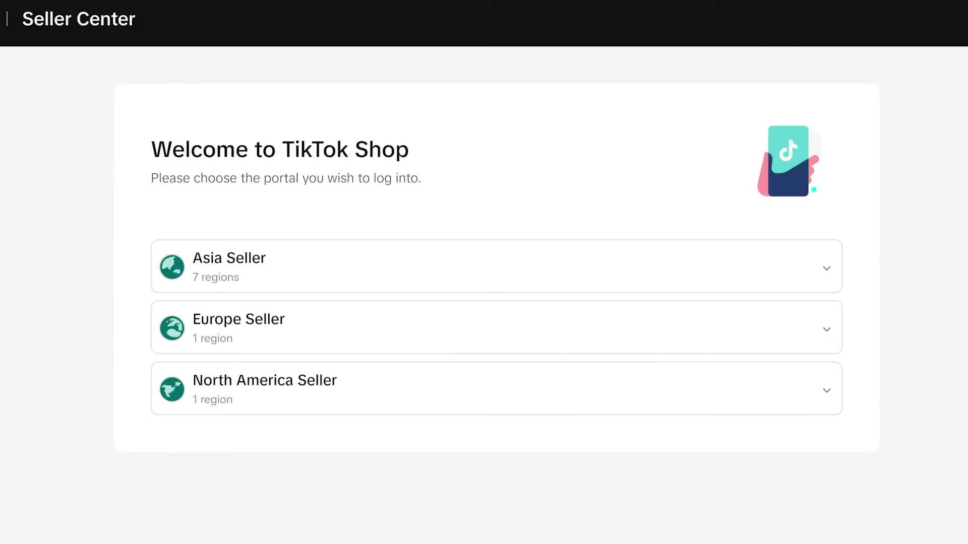
- Sign up as a United States seller with a TikTok account and authorize TikTok Shop's access
left_click(803, 401)
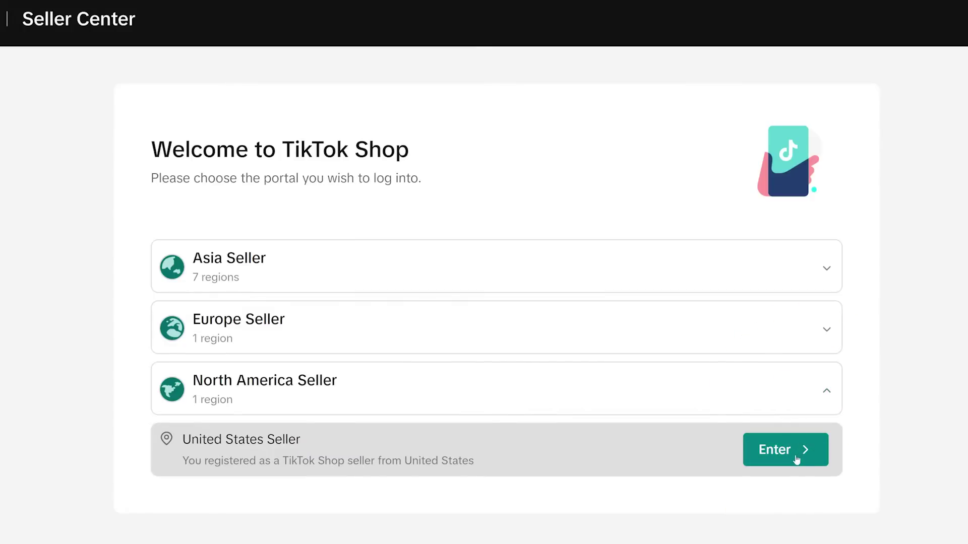
left_click(797, 457)
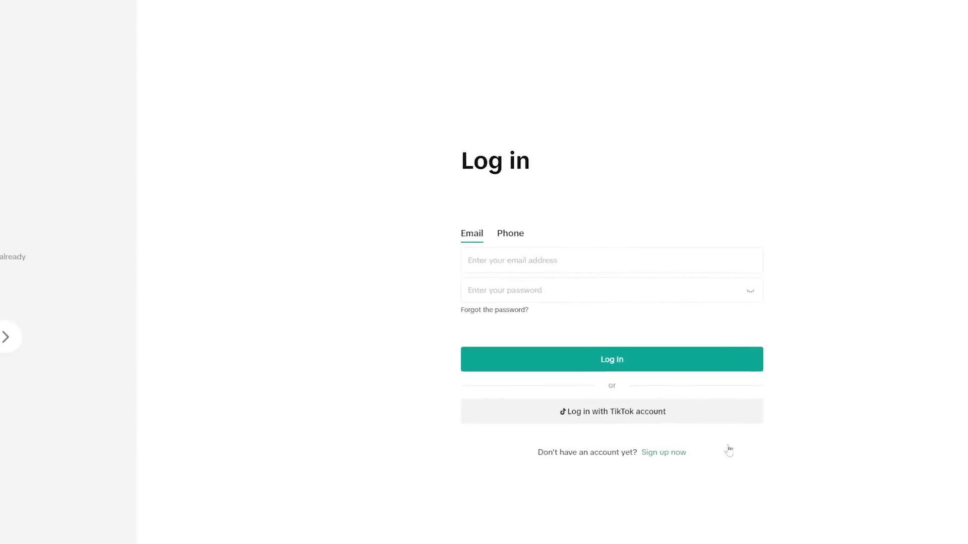
left_click(579, 444)
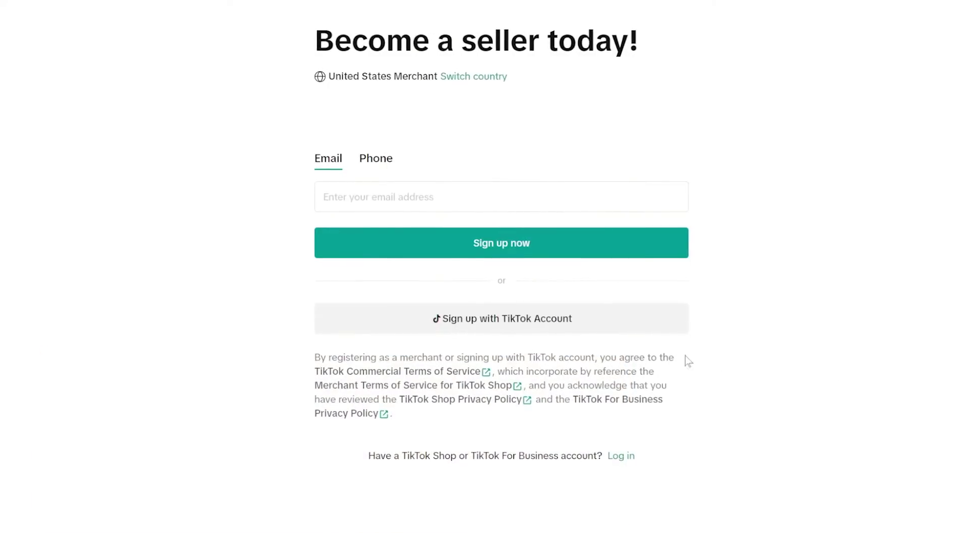
left_click(583, 325)
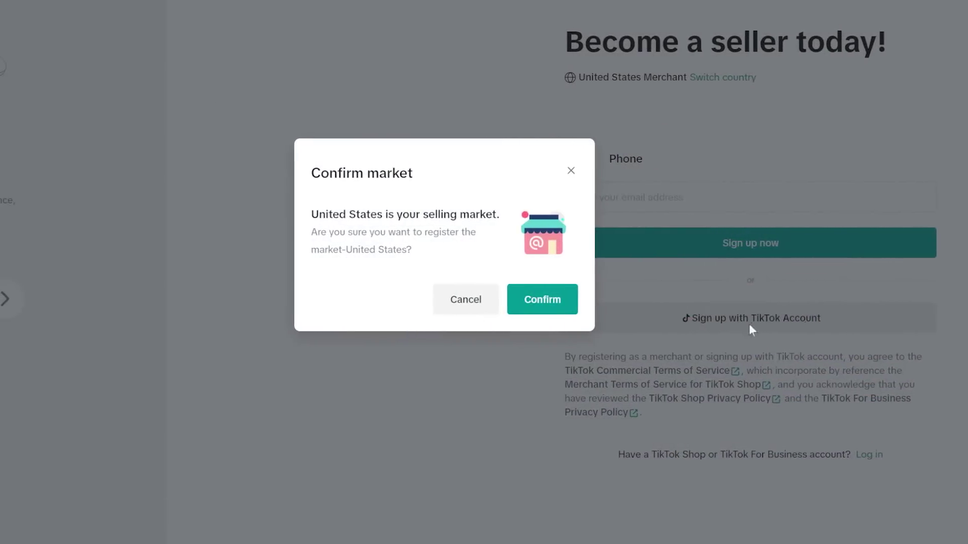
left_click(557, 317)
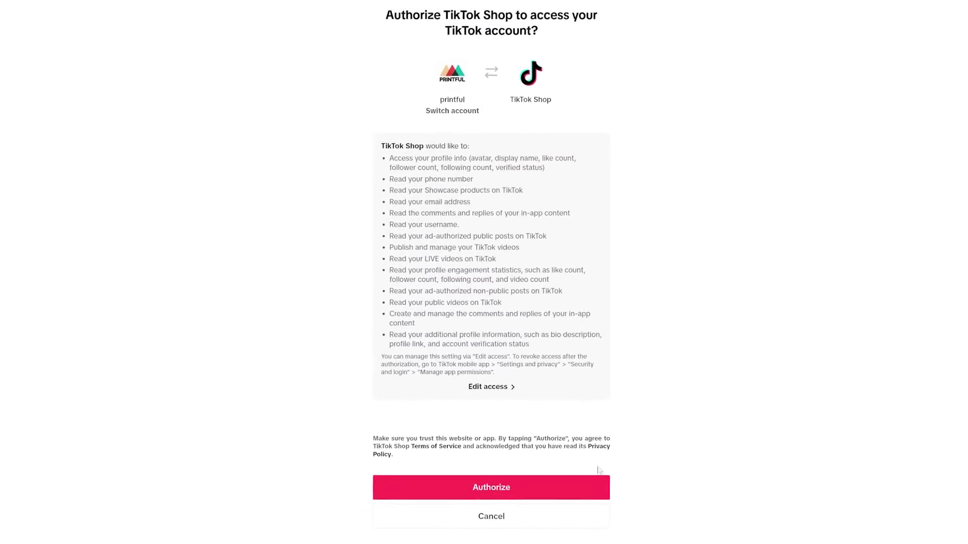
left_click(521, 497)
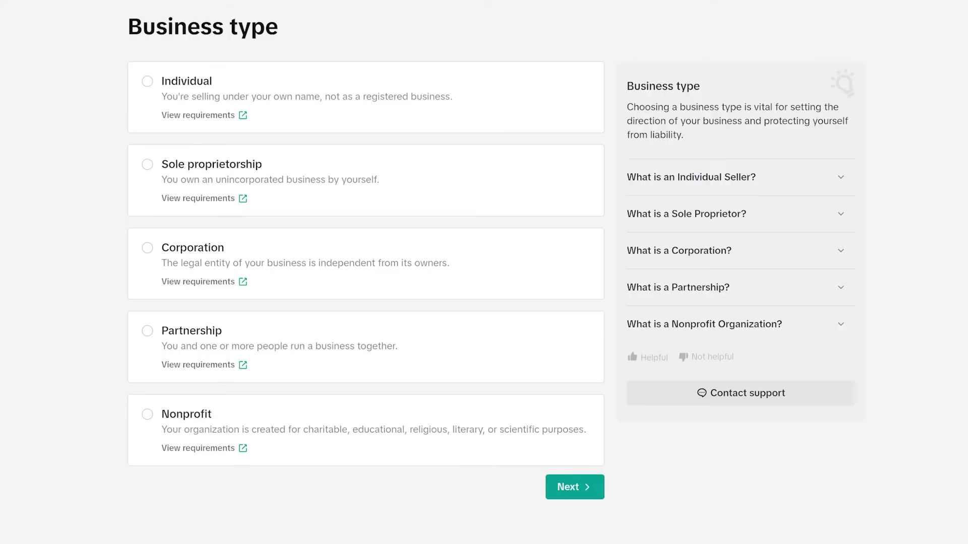
- Choose the Individual business type and declare that a third party handles user data
left_click(512, 119)
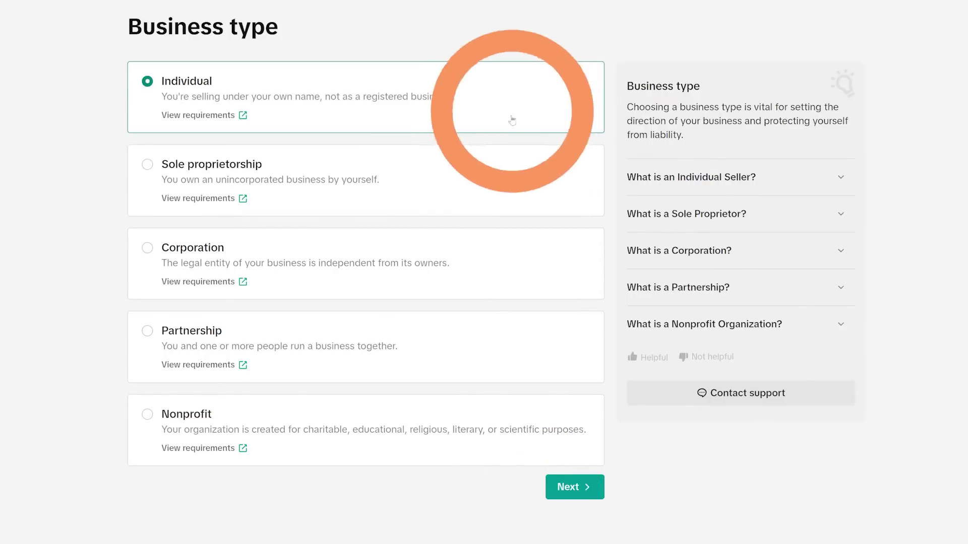
left_click(585, 482)
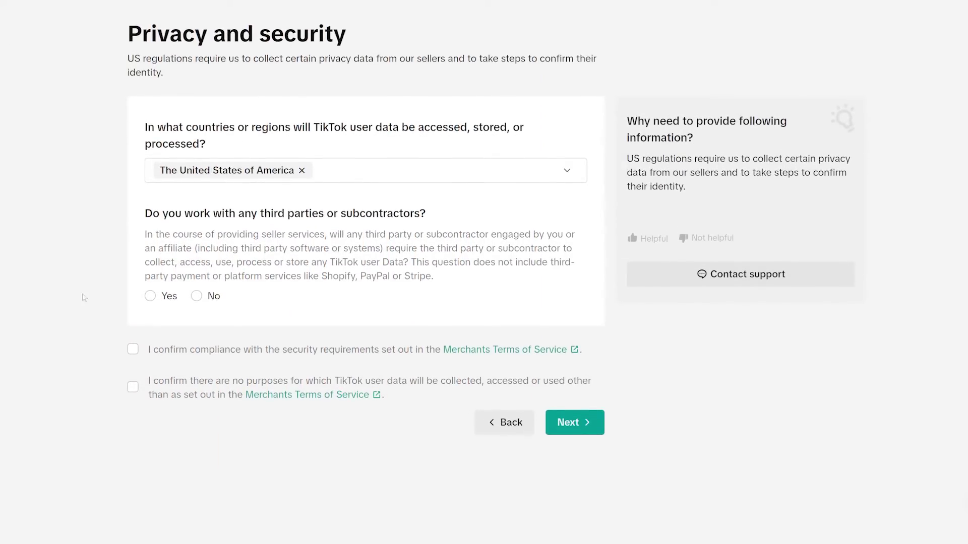
left_click(149, 297)
type("Printful")
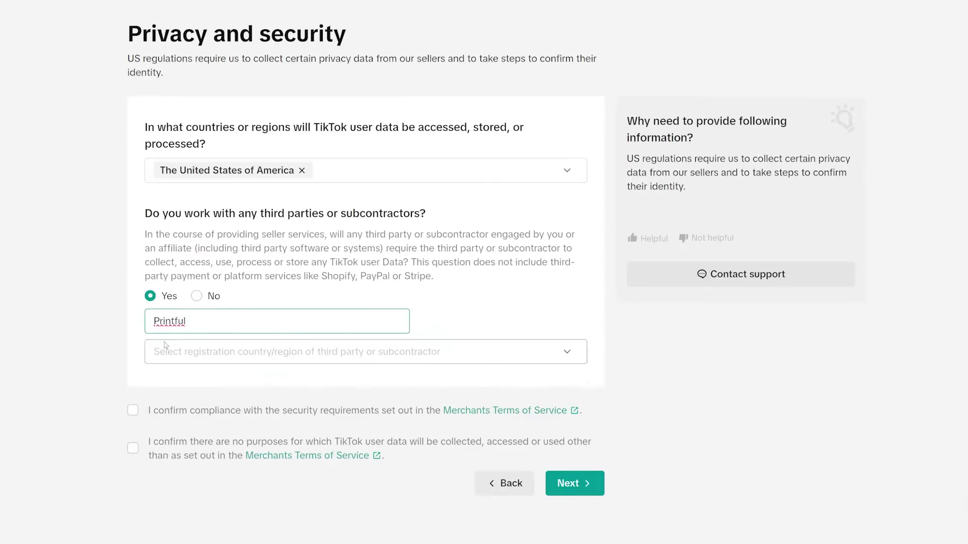
- List Printful's subcontractor country as the United States, confirm both compliance statements, and continue
left_click(201, 345)
type("United")
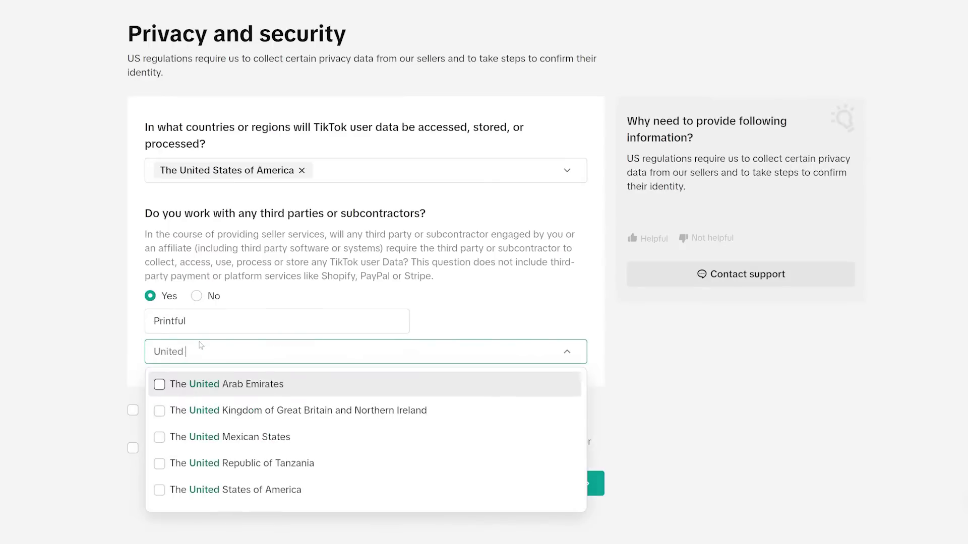
type(" S")
left_click(192, 383)
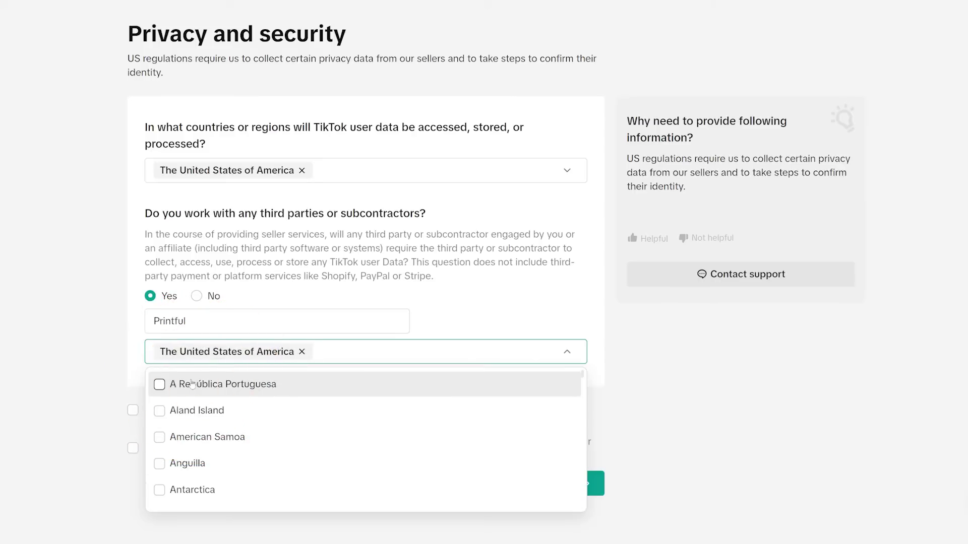
left_click(88, 372)
left_click(132, 410)
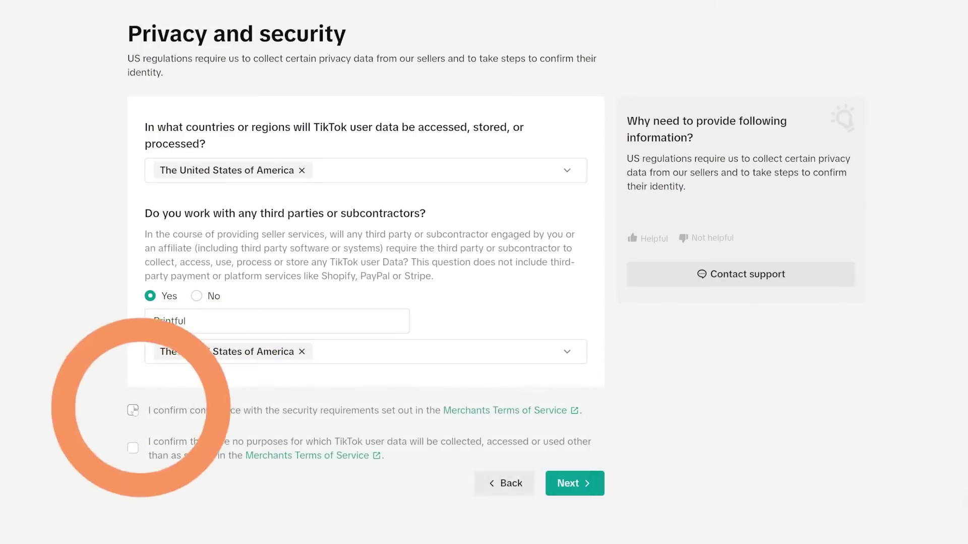
left_click(133, 447)
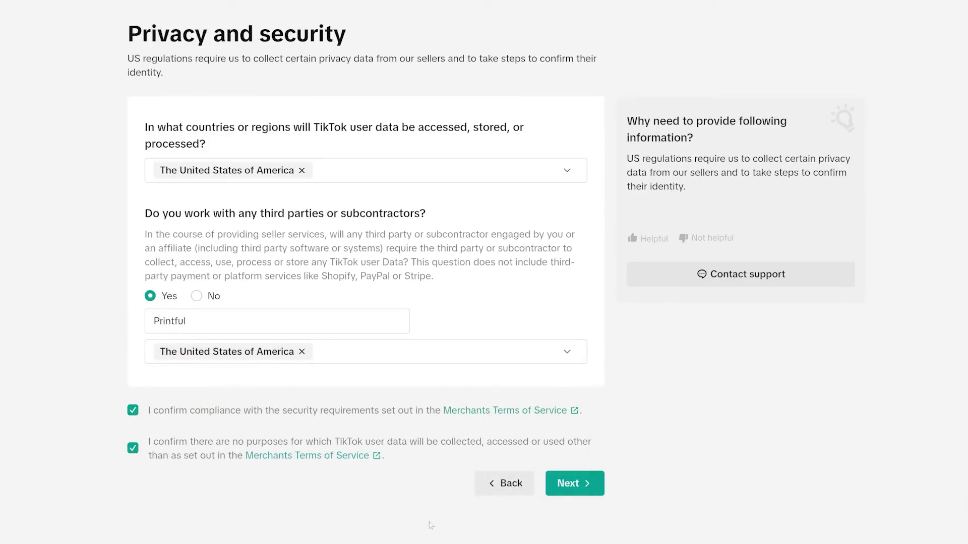
left_click(578, 492)
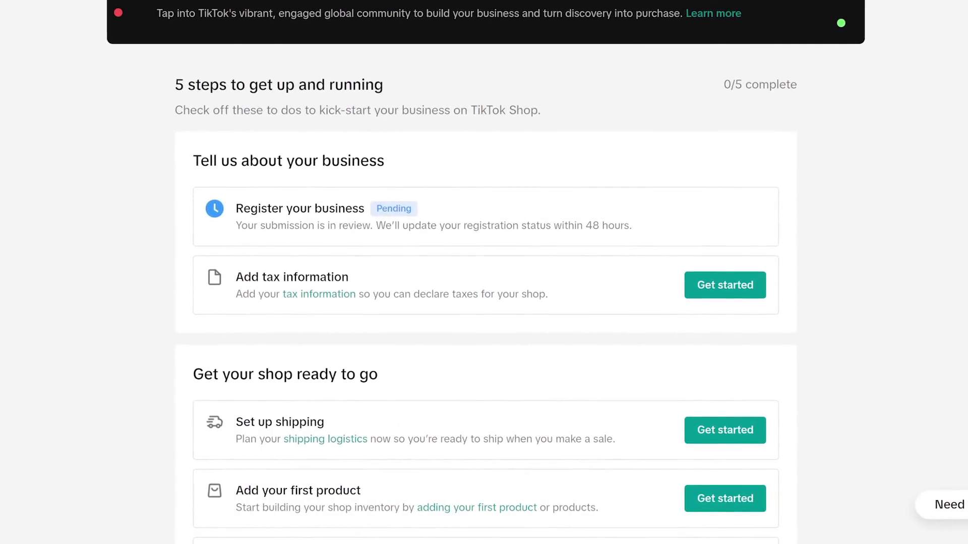
- Start the Add tax information task from the dashboard checklist
left_click(727, 295)
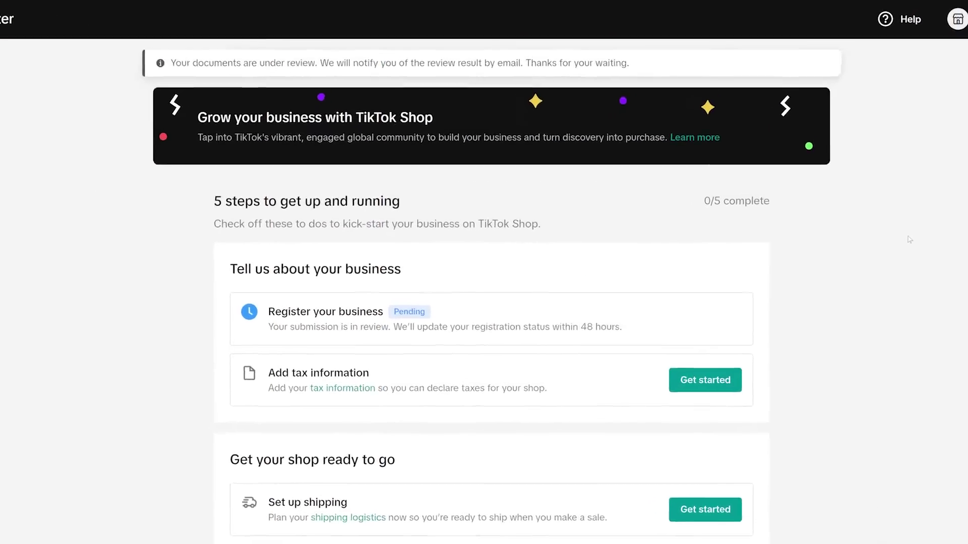
- Go to Warehouse Settings through the shop's My Account settings
left_click(955, 24)
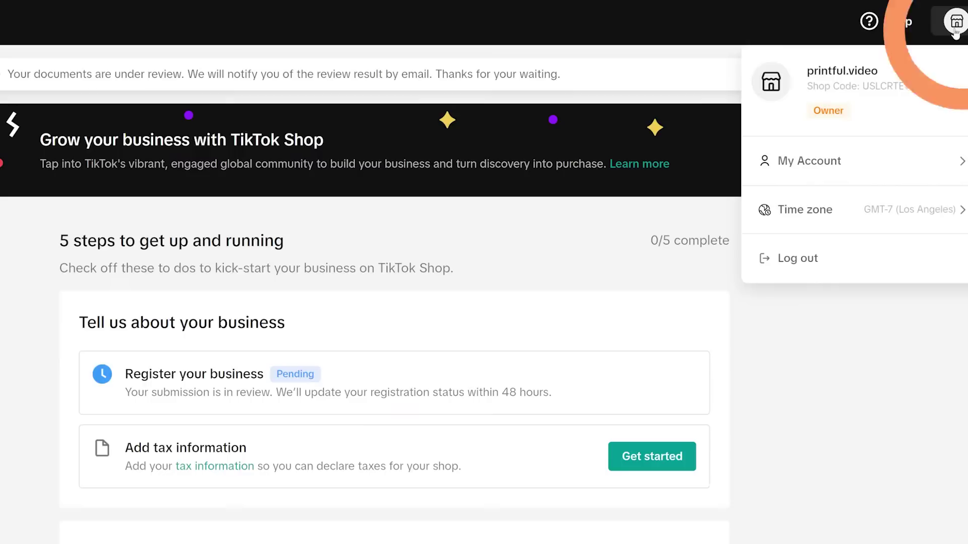
mouse_move(809, 161)
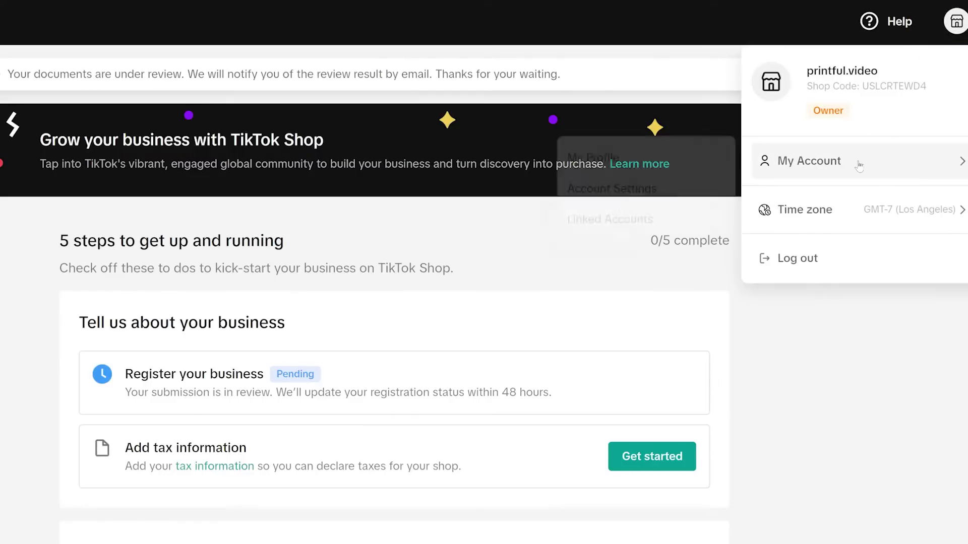
left_click(694, 190)
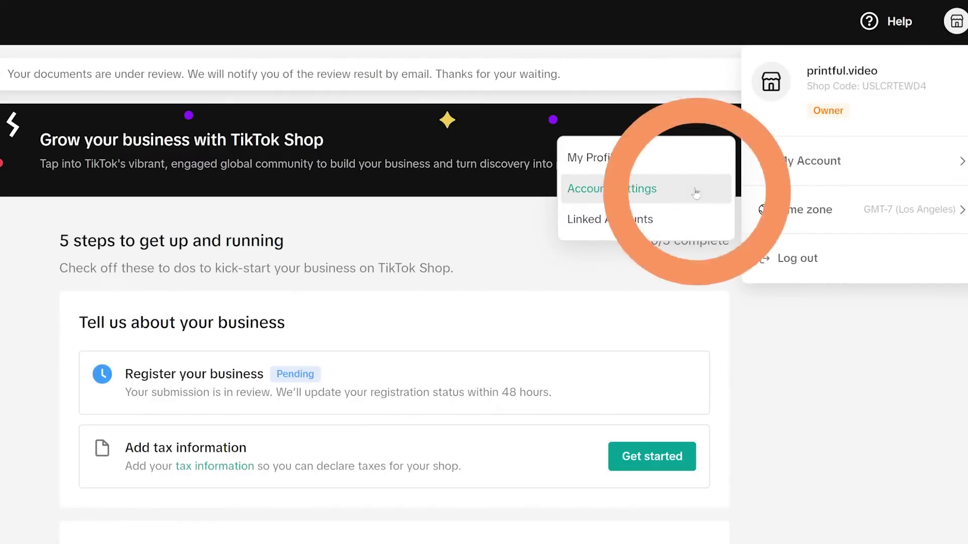
left_click(726, 289)
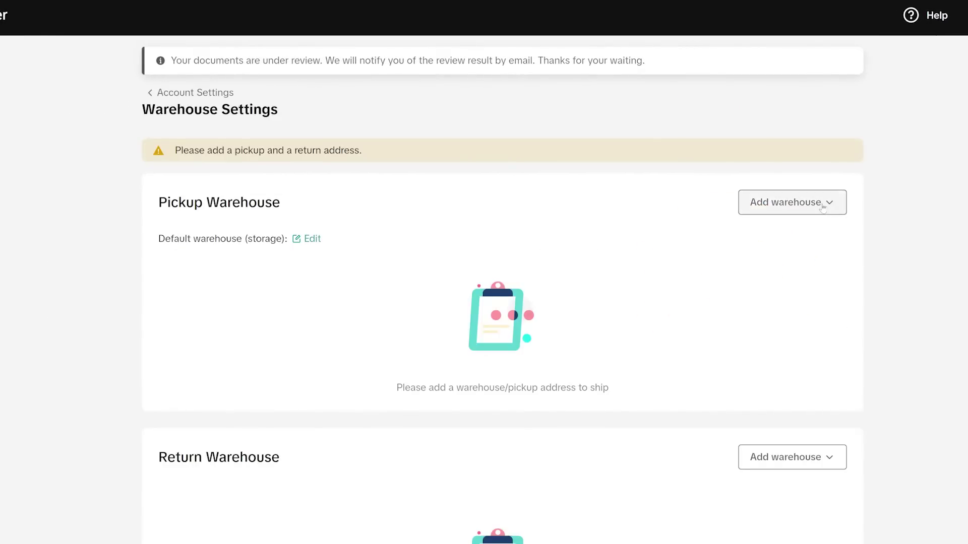
- Add pickup warehouse Printful warehouse US at the Steele Creek Road, Charlotte address
left_click(823, 203)
left_click(824, 238)
type("Printful wareho")
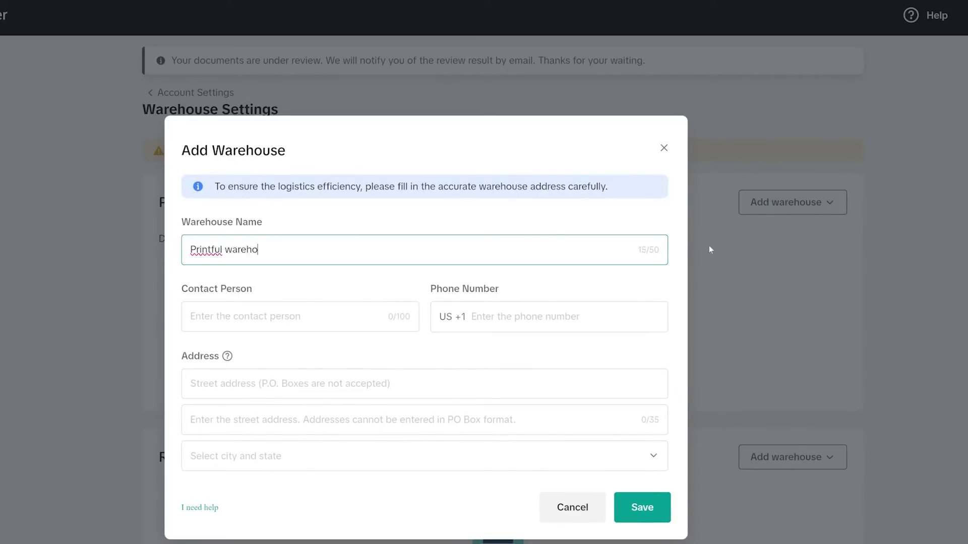
type("use US")
key("Tab")
type("Michael")
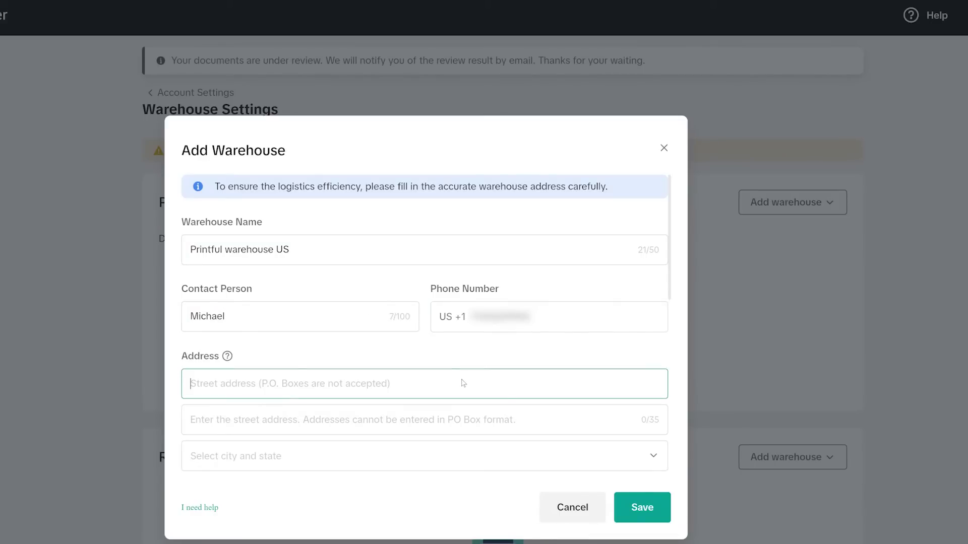
type("Steele Point industr")
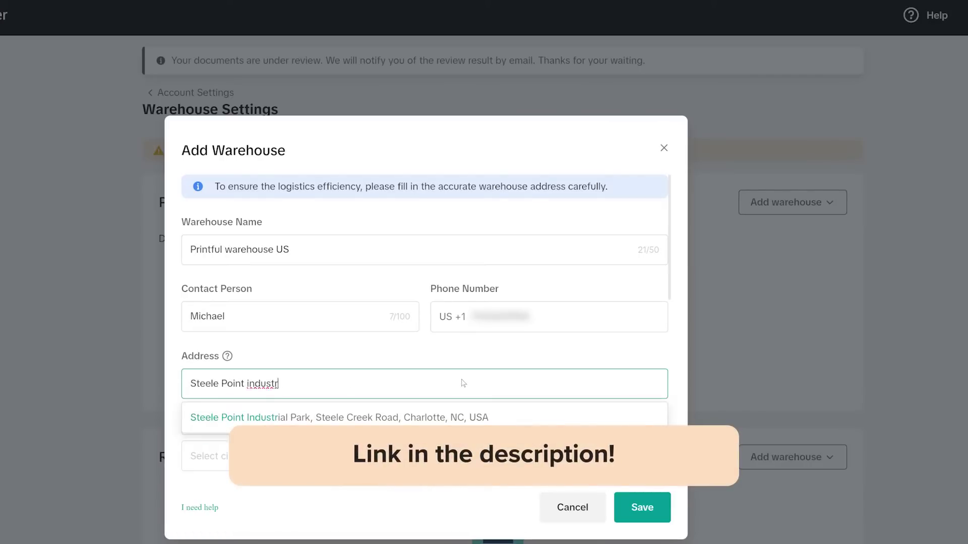
type("ial")
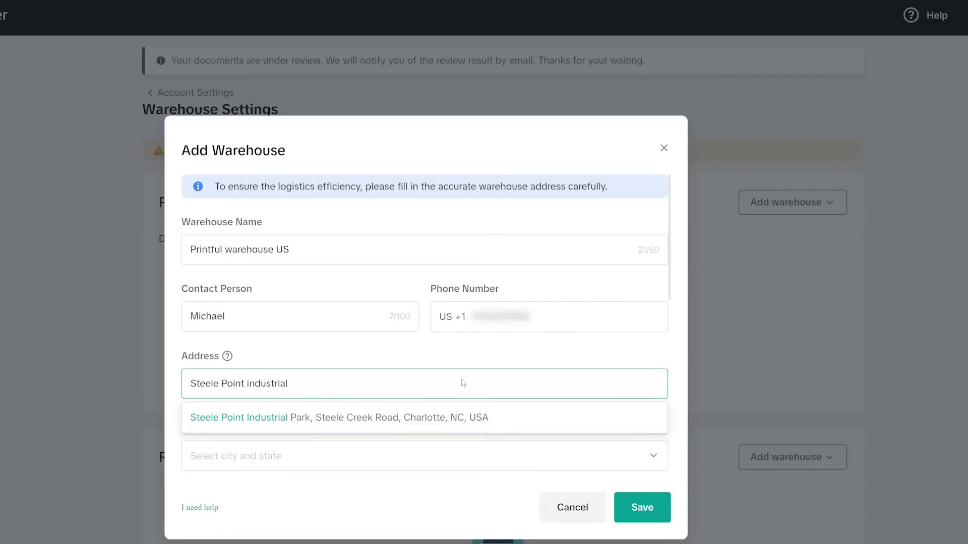
left_click(458, 414)
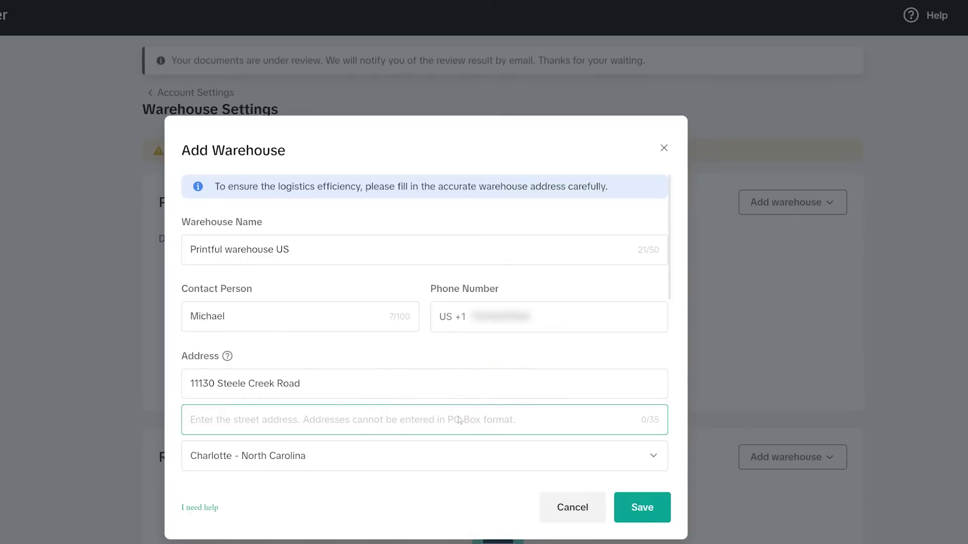
left_click(570, 484)
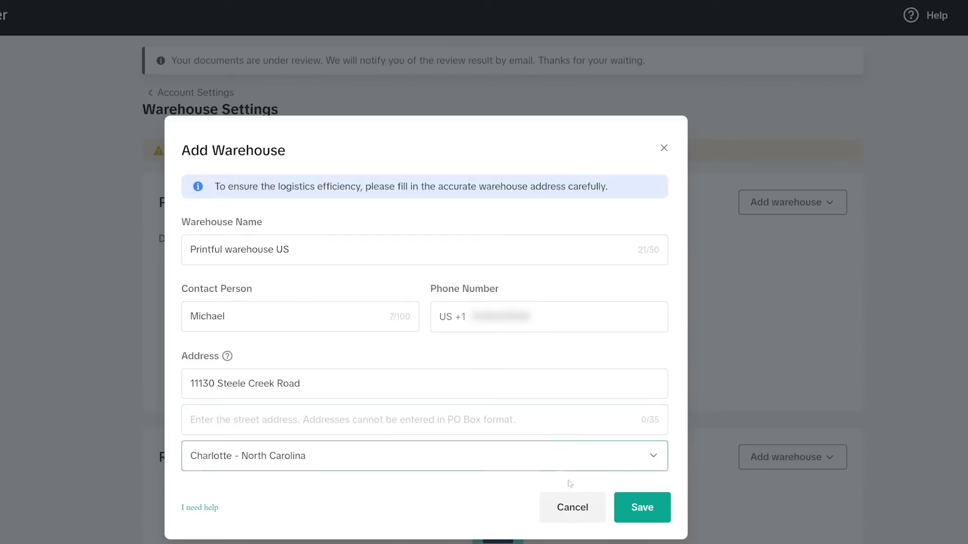
left_click(640, 516)
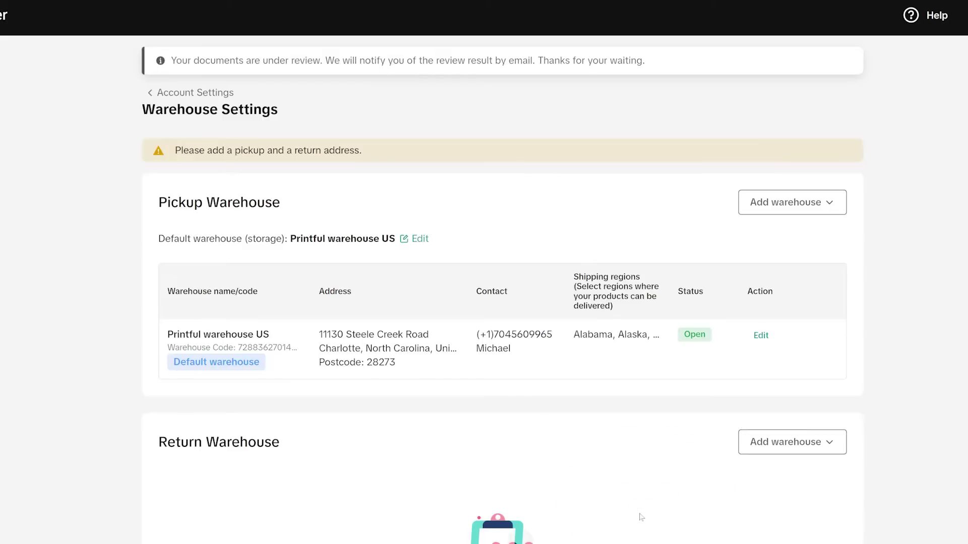
- Save a return warehouse using the same address as Printful warehouse US
left_click(807, 455)
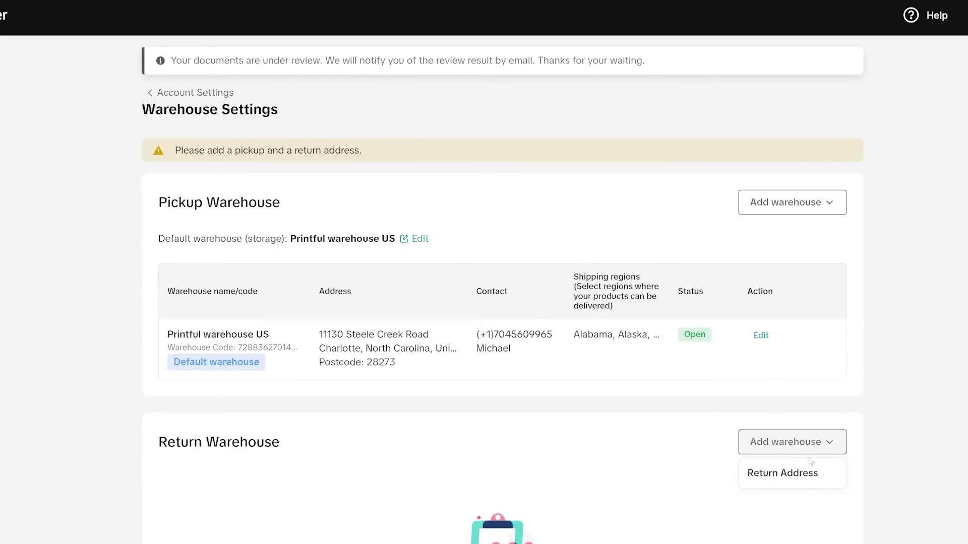
left_click(807, 473)
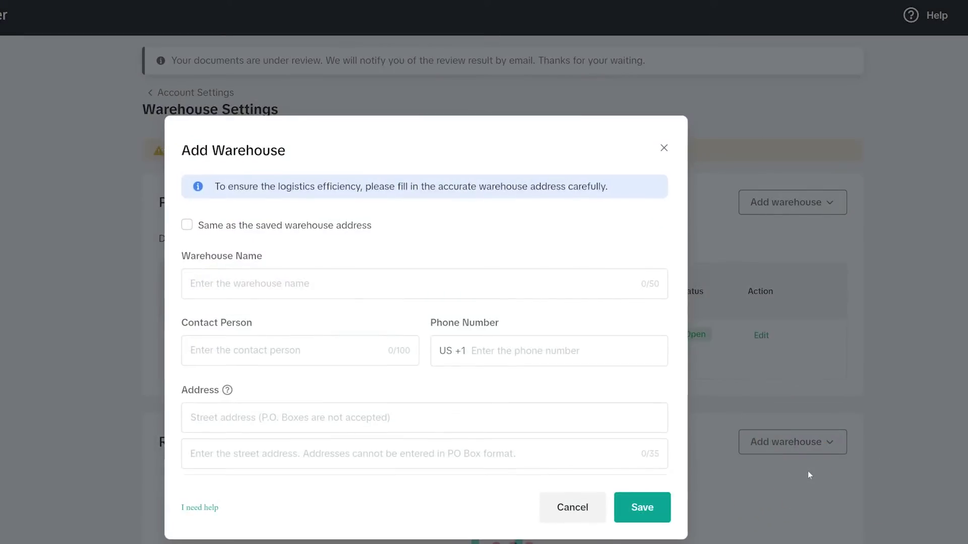
left_click(359, 227)
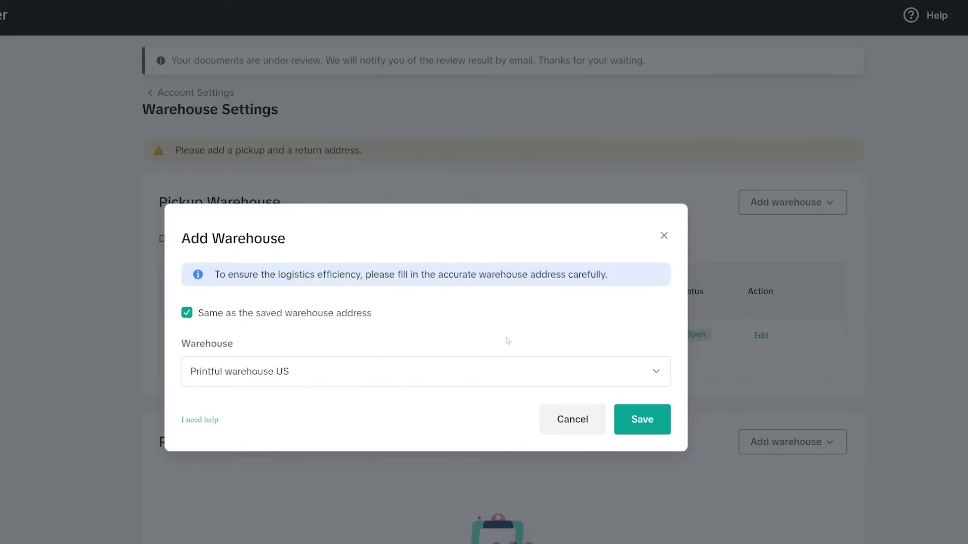
left_click(643, 425)
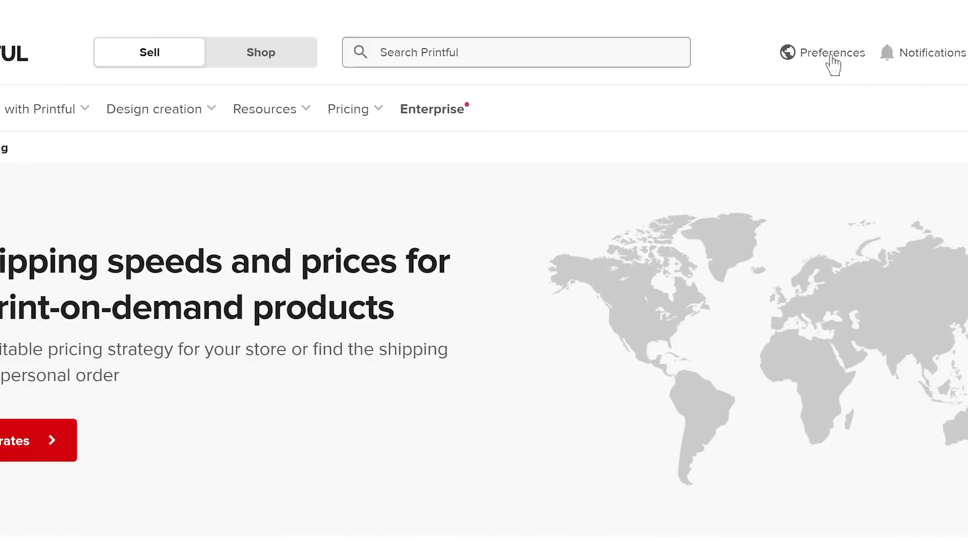
- Show Printful's Selling online shipping rates for shirts from the Preferences panel
left_click(832, 65)
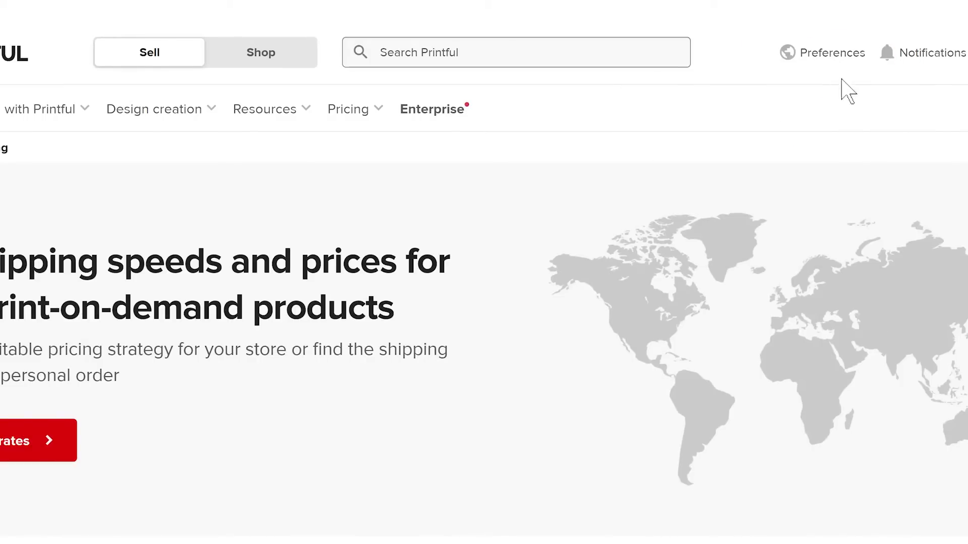
scroll(840, 90, "down", 2)
scroll(840, 90, "down", 4)
scroll(841, 91, "down", 4)
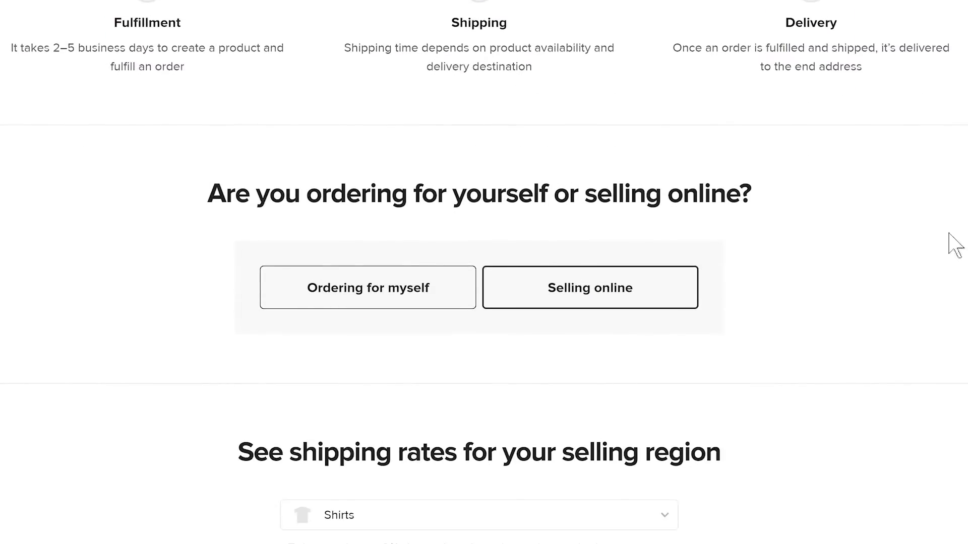
left_click(615, 303)
scroll(614, 303, "down", 5)
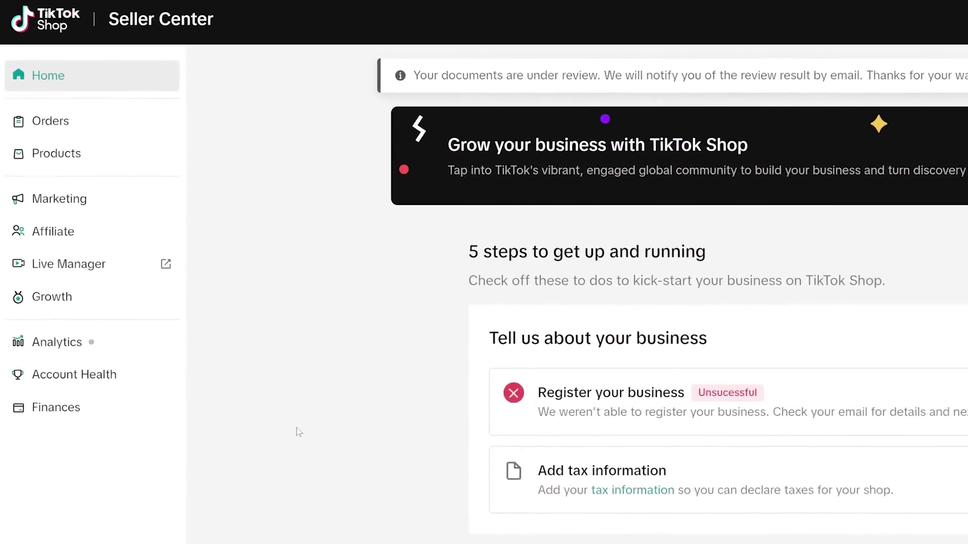
- Create shipping template 'Standard Shipping' under Orders > Shipping Templates, charged by product quantity
left_click(108, 127)
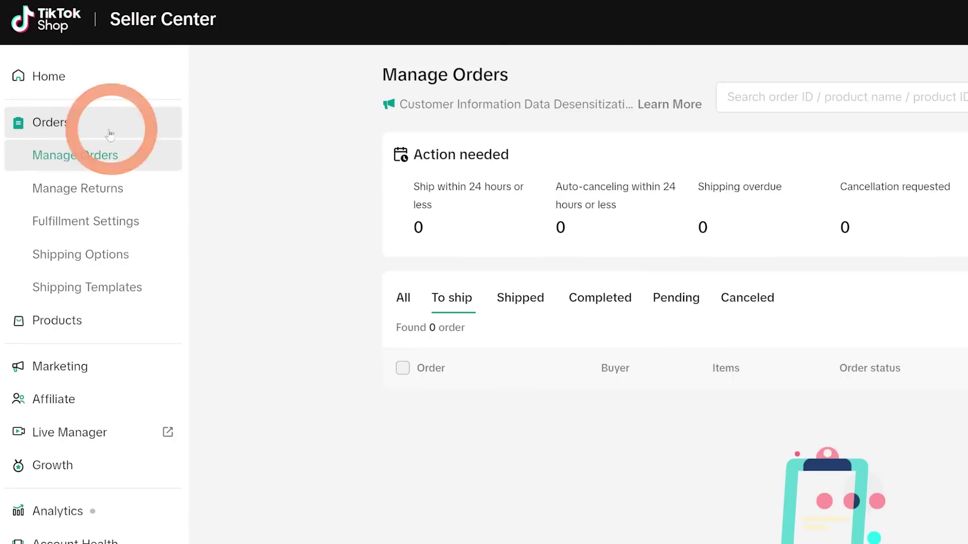
left_click(150, 294)
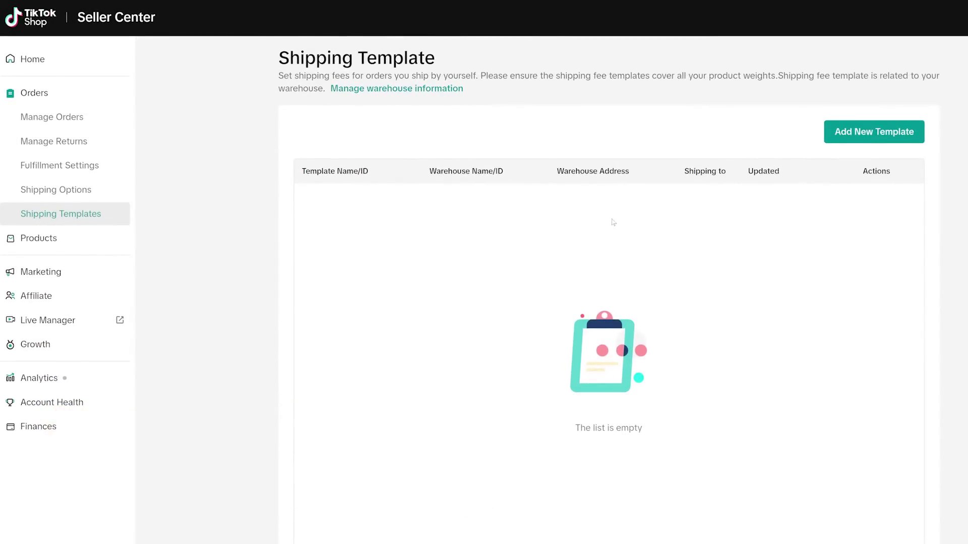
left_click(852, 143)
type("Standard Shipping")
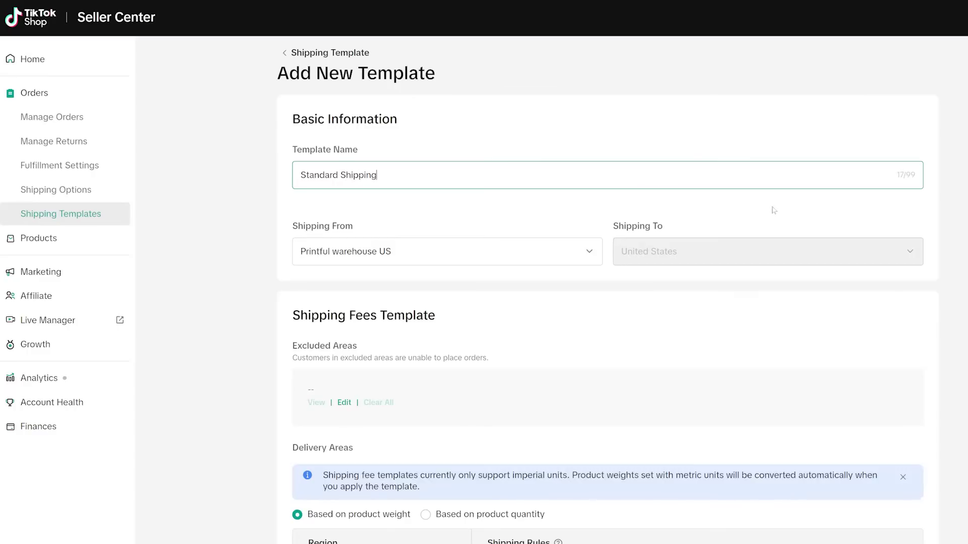
scroll(604, 303, "down", 2)
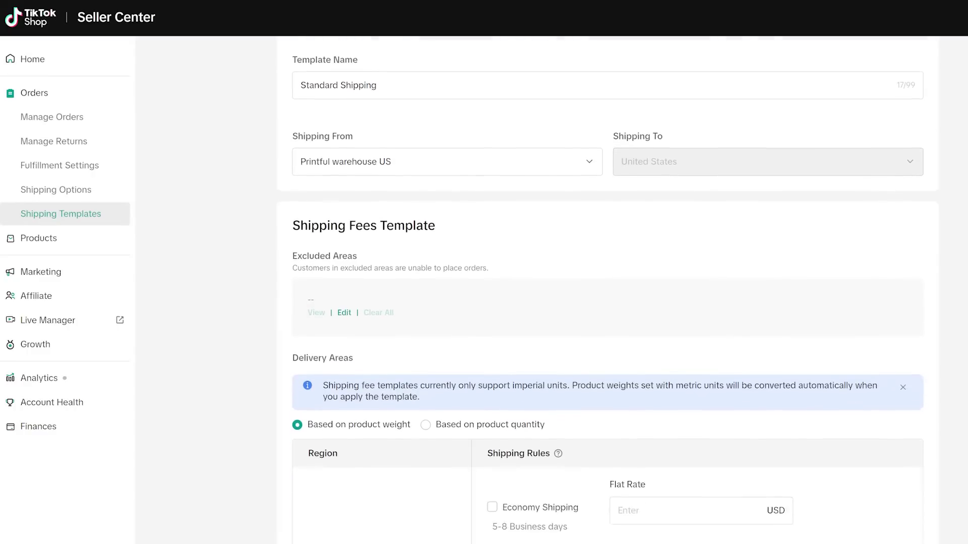
scroll(605, 303, "down", 2)
scroll(604, 303, "down", 2)
scroll(606, 302, "down", 2)
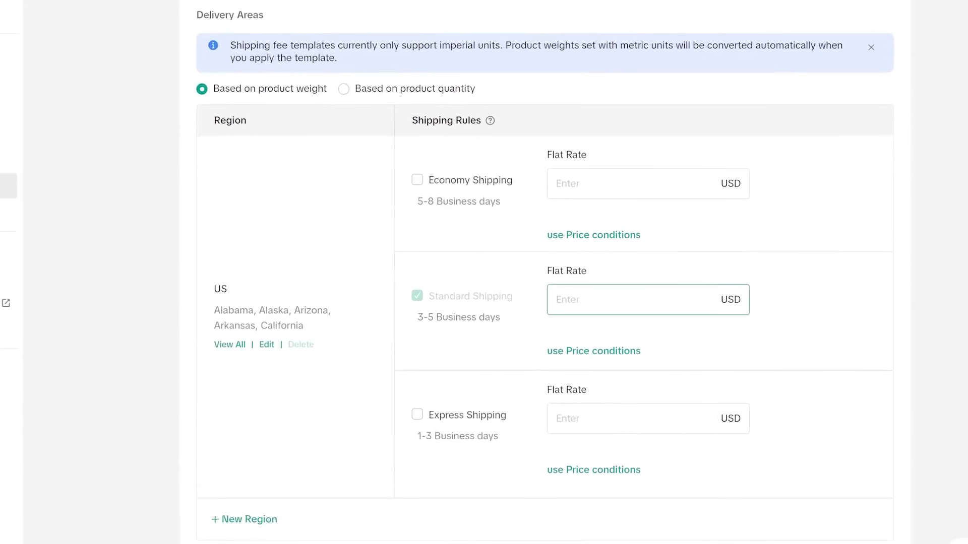
left_click(335, 68)
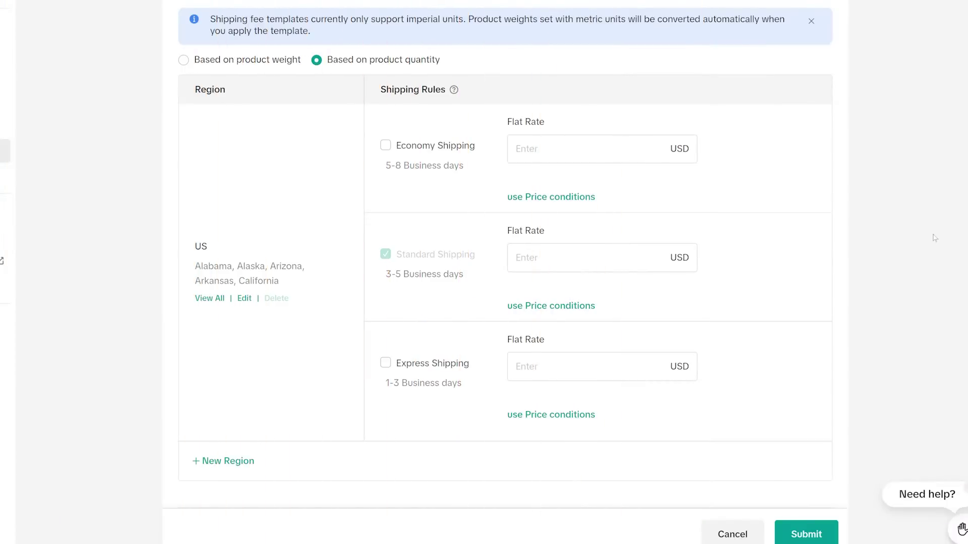
left_click(567, 307)
type("4.69")
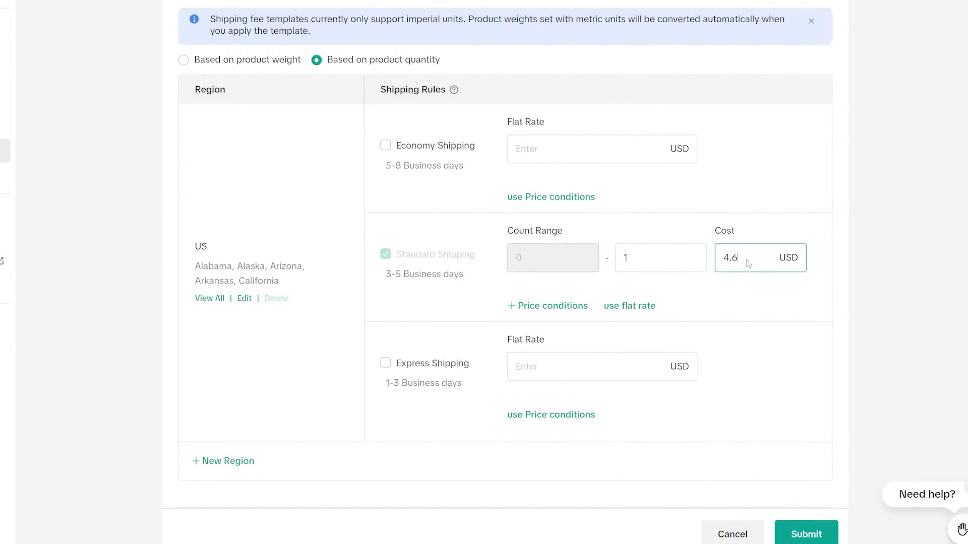
- Add tiers of $8.49 for one item, $10.99 for two, $13.49 up to 20, then submit
left_click(550, 307)
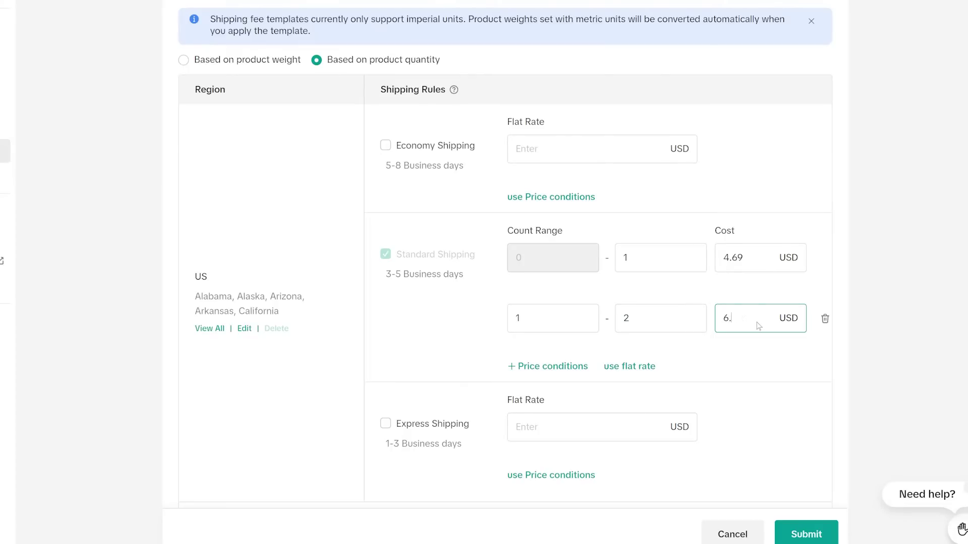
left_click(559, 367)
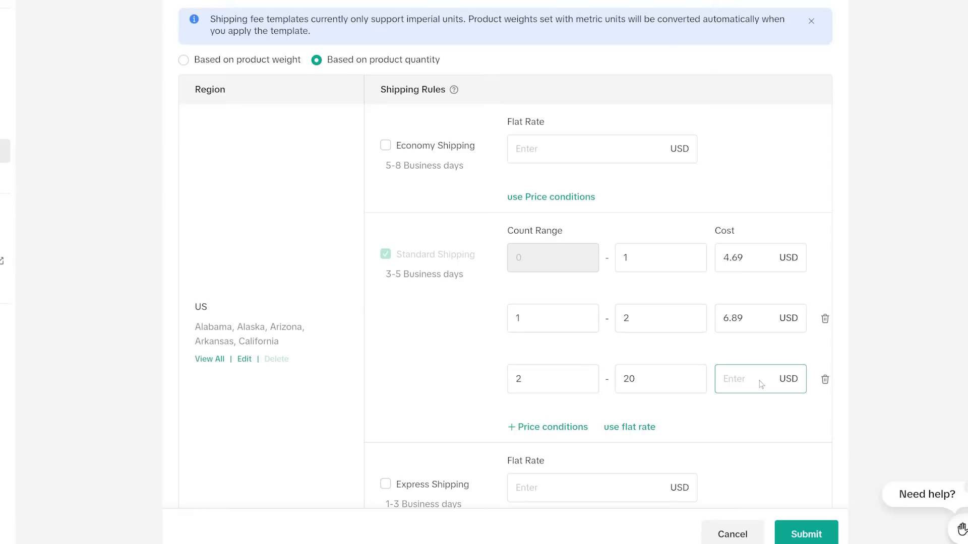
left_click(817, 535)
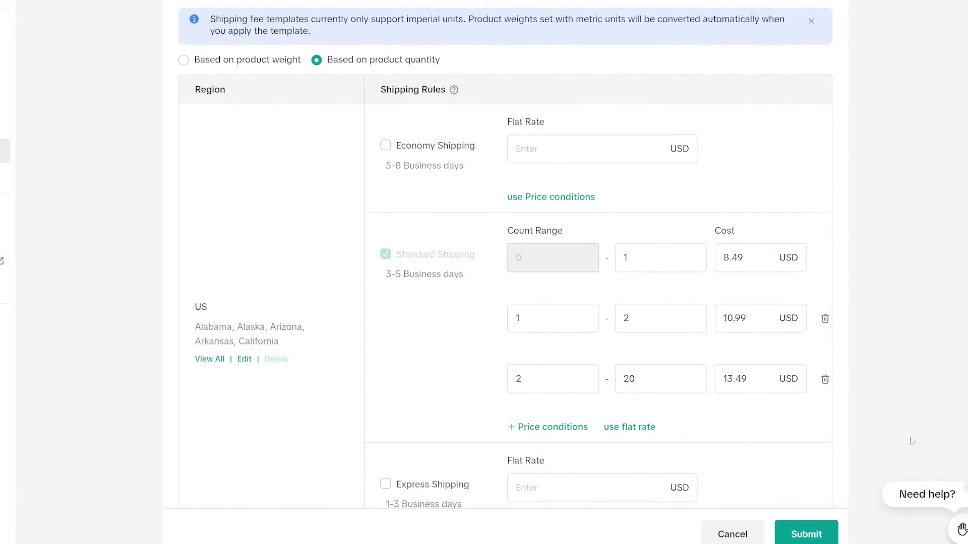
- Submit the tiered Standard Shipping template to save it
left_click(823, 530)
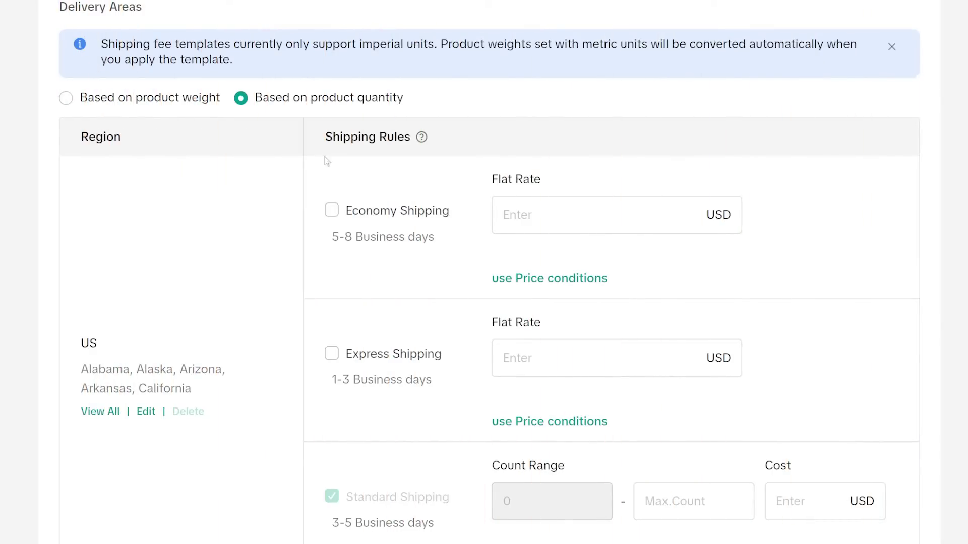
- Charge by weight with GB-Mainland tiers £3.59 to 0.1 kg, £3.99 to 0.2 kg, £4.99 to 30 kg, and save
left_click(152, 106)
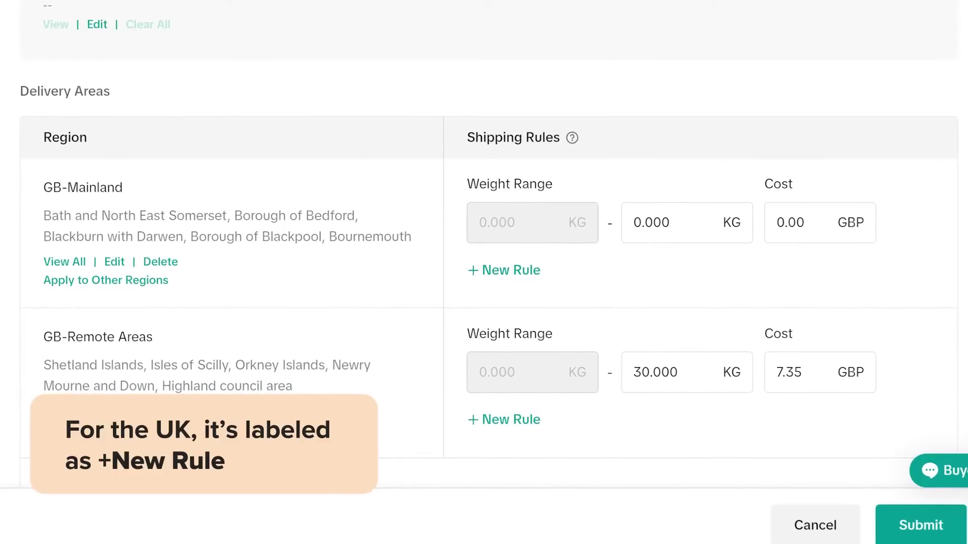
left_click(517, 271)
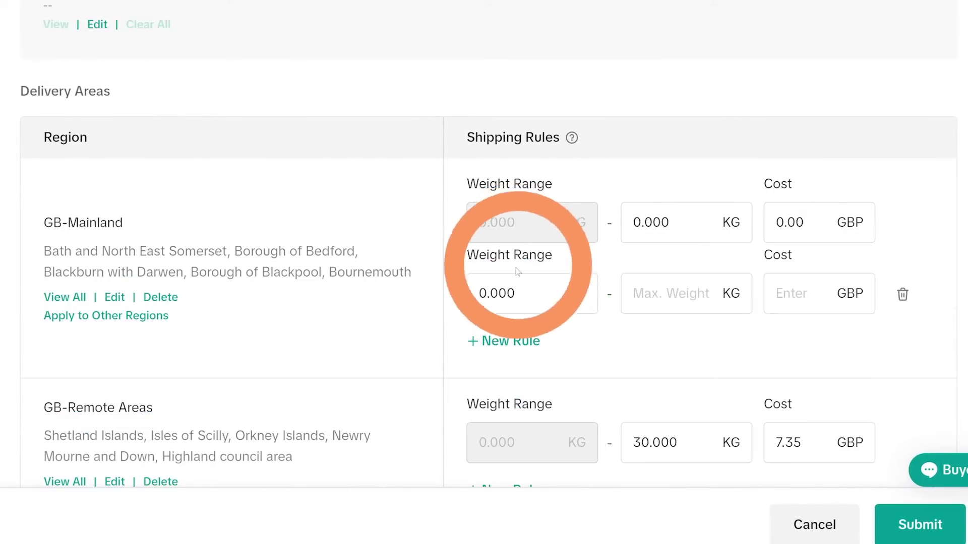
left_click(530, 345)
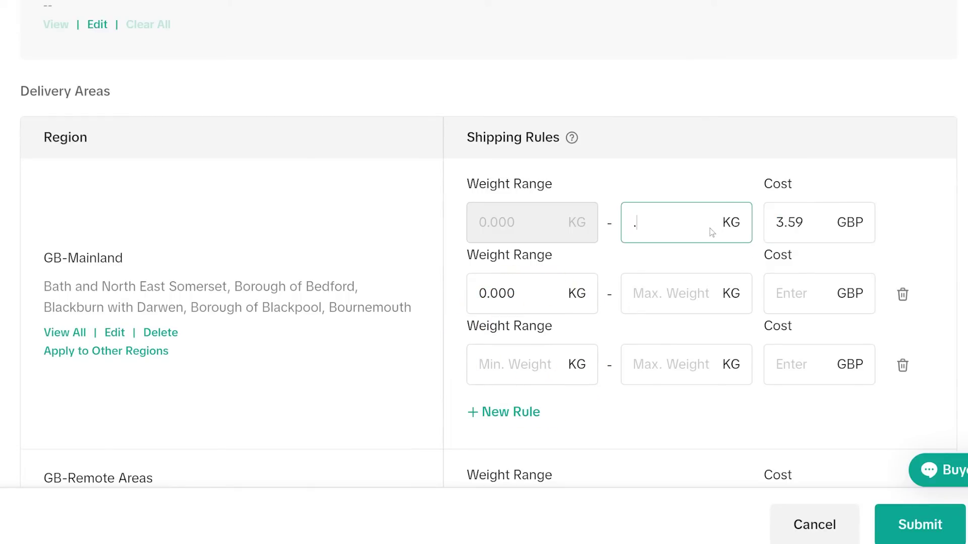
type("1")
left_click(817, 280)
type("3")
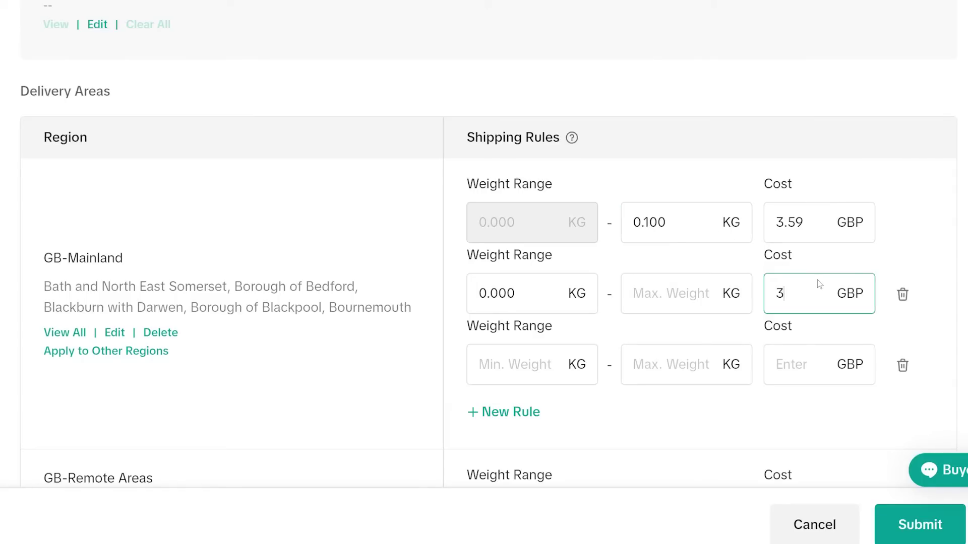
type(".99")
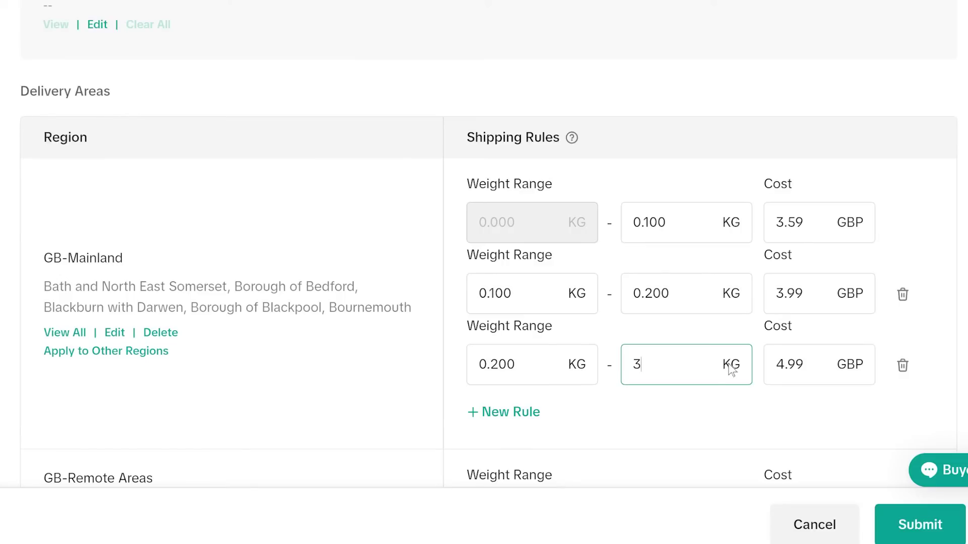
left_click(911, 535)
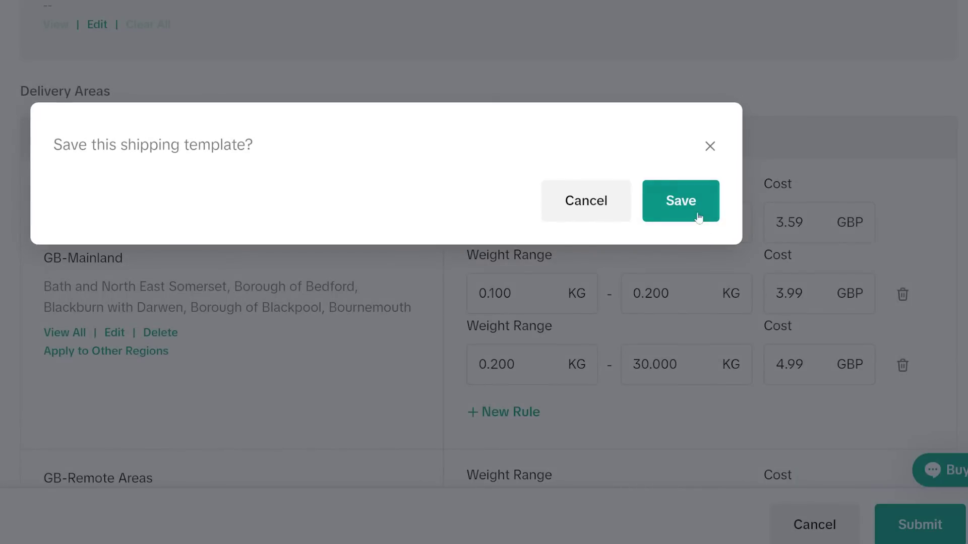
left_click(700, 215)
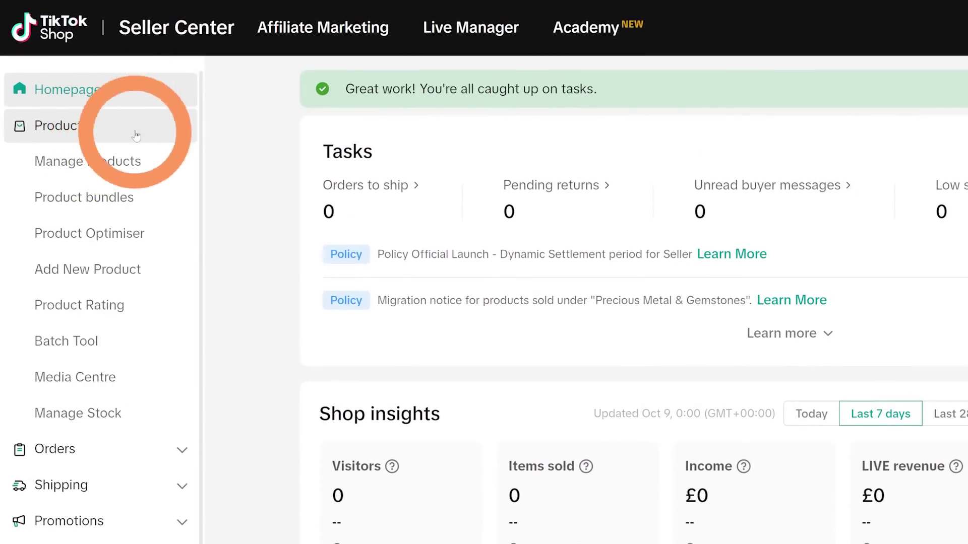
- Set the Gemmer shirt listing's package weight to 0.1 kg
left_click(162, 163)
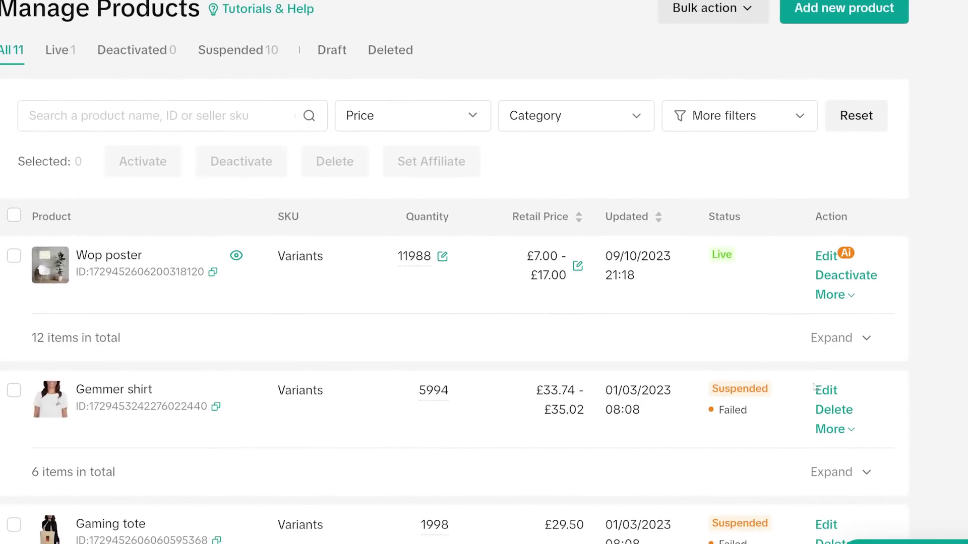
left_click(824, 390)
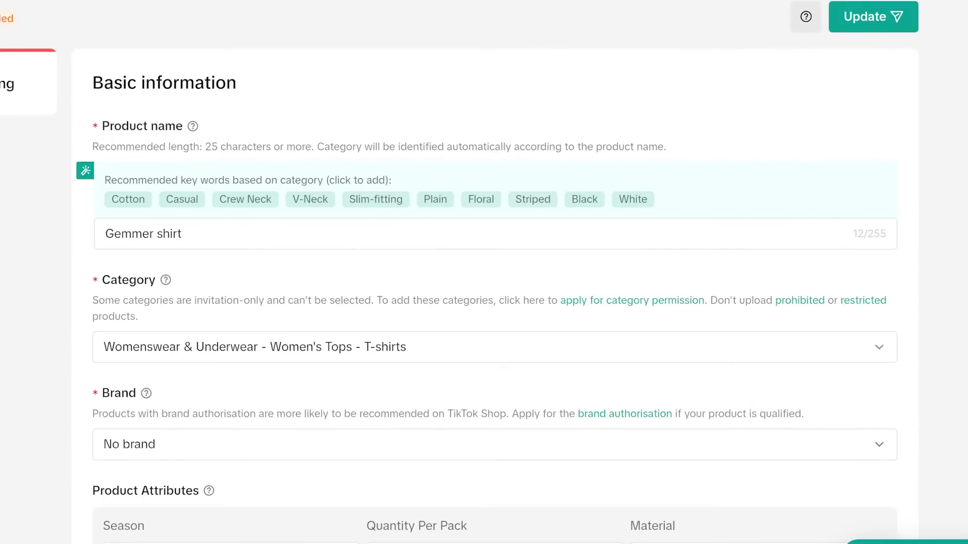
scroll(484, 303, "down", 1)
scroll(485, 302, "down", 5)
scroll(484, 303, "down", 10)
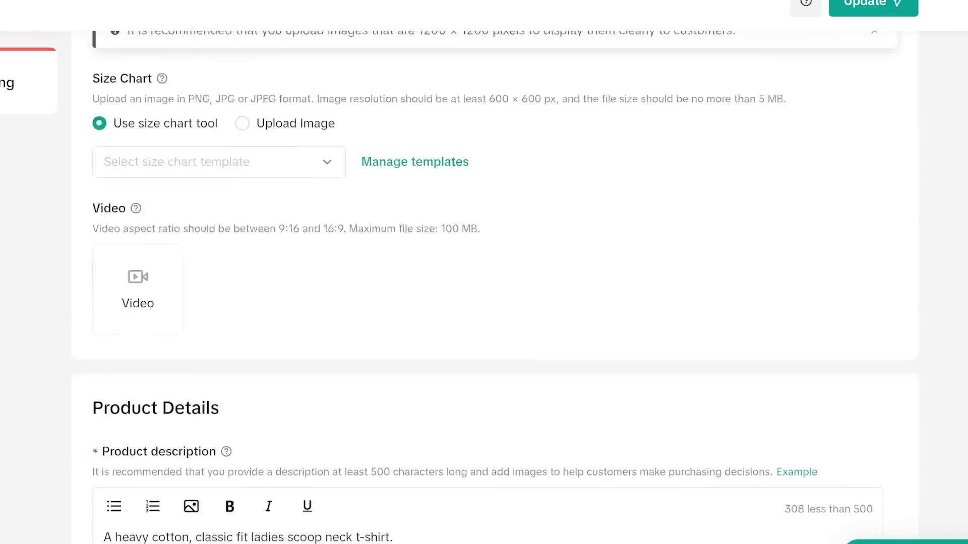
scroll(484, 302, "down", 10)
scroll(705, 311, "down", 3)
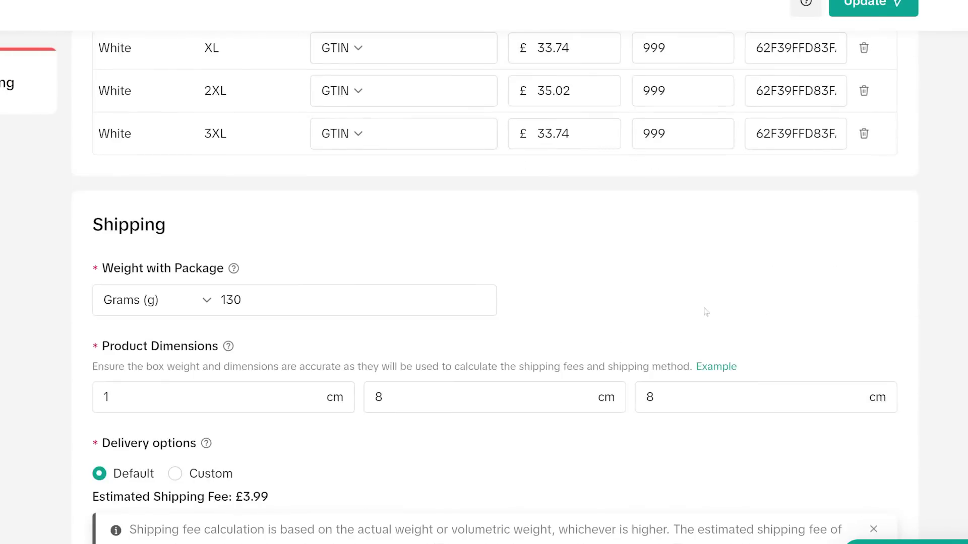
left_click(184, 303)
left_click(185, 368)
type(".1")
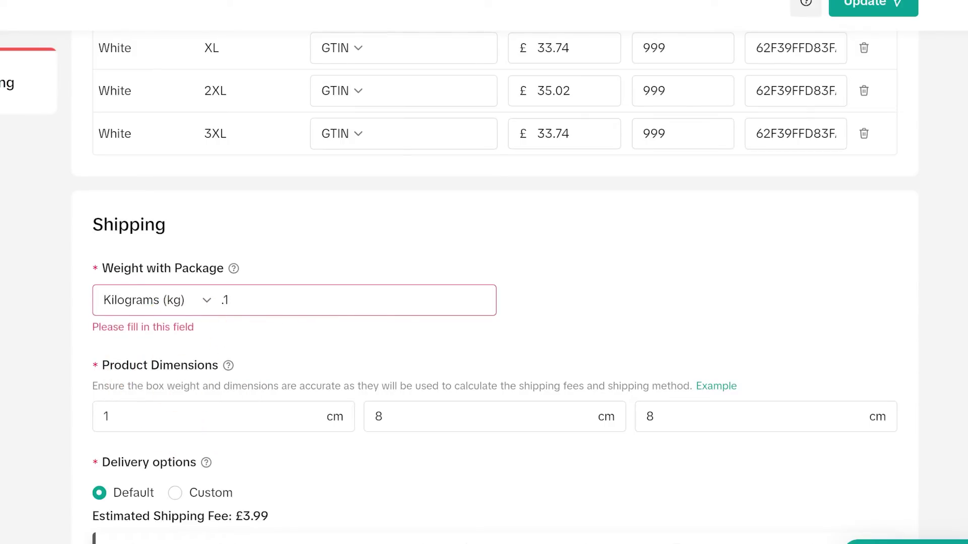
left_click(305, 342)
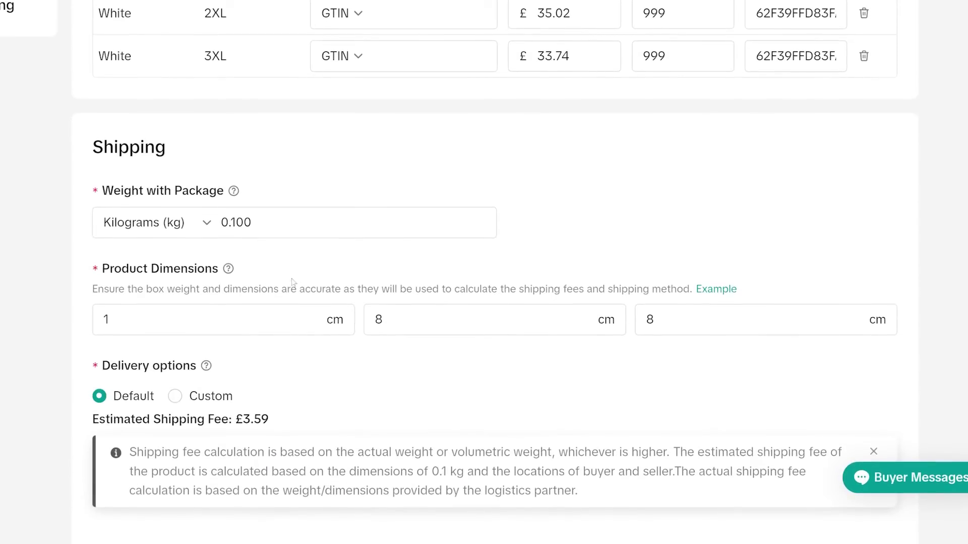
- Give the shirt custom delivery shipped from seller and submit the listing for review
left_click(174, 396)
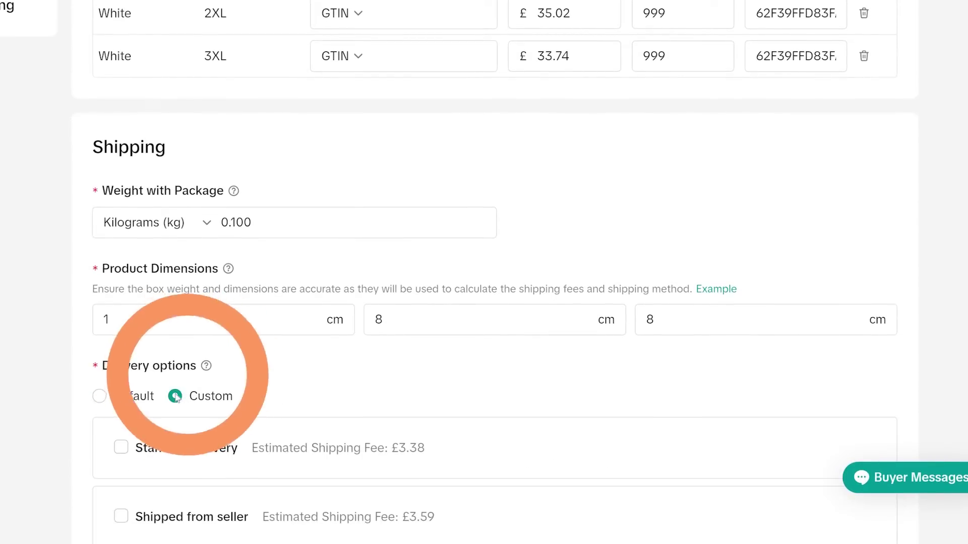
scroll(181, 391, "down", 1)
scroll(180, 391, "down", 2)
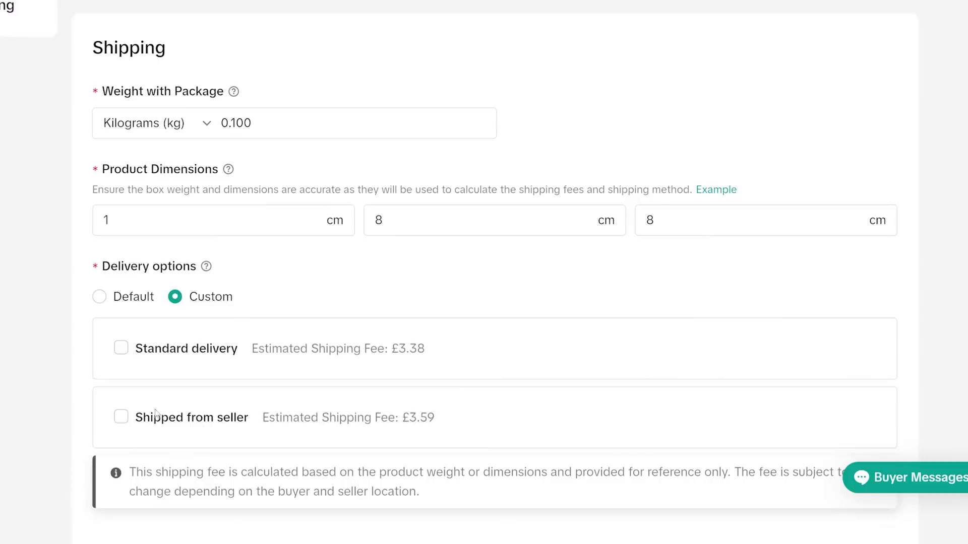
left_click(121, 417)
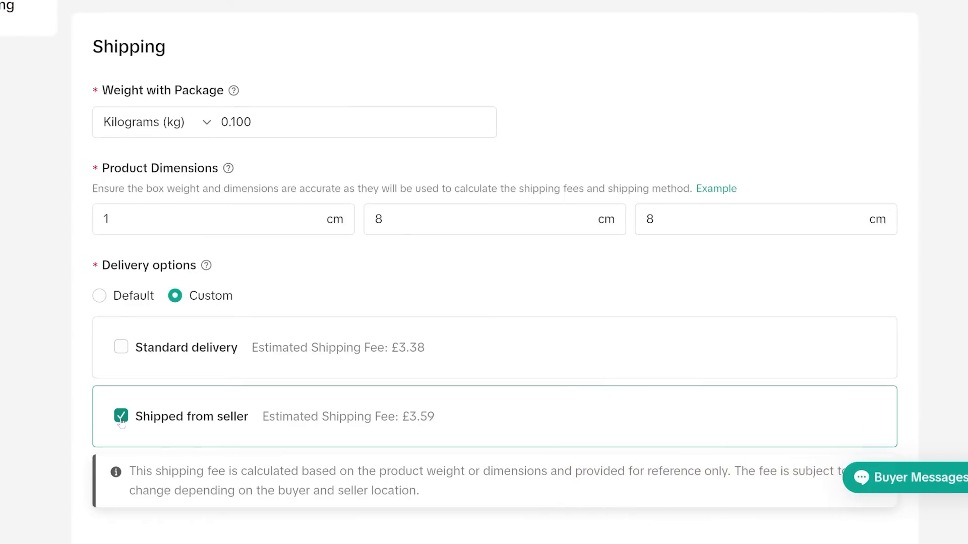
scroll(605, 272, "up", 2)
scroll(797, 183, "up", 2)
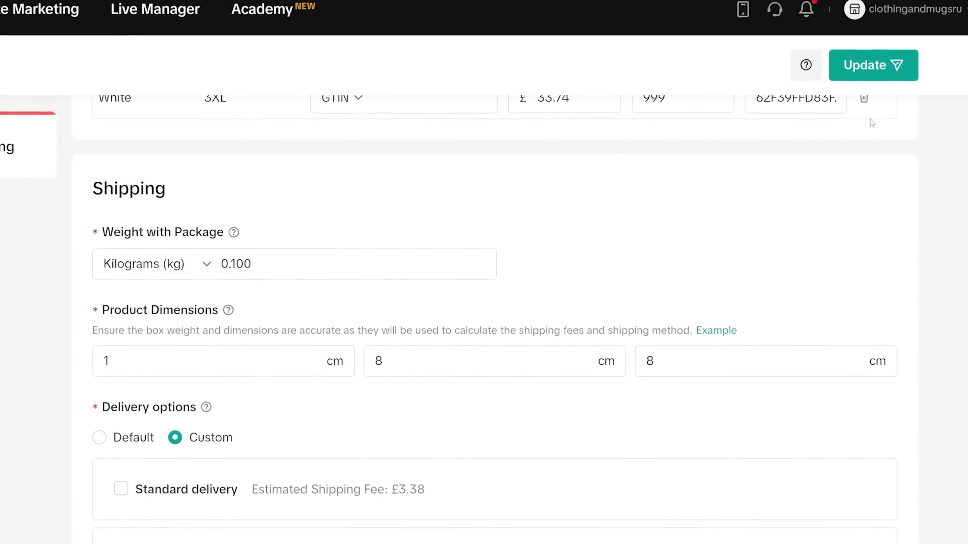
left_click(886, 87)
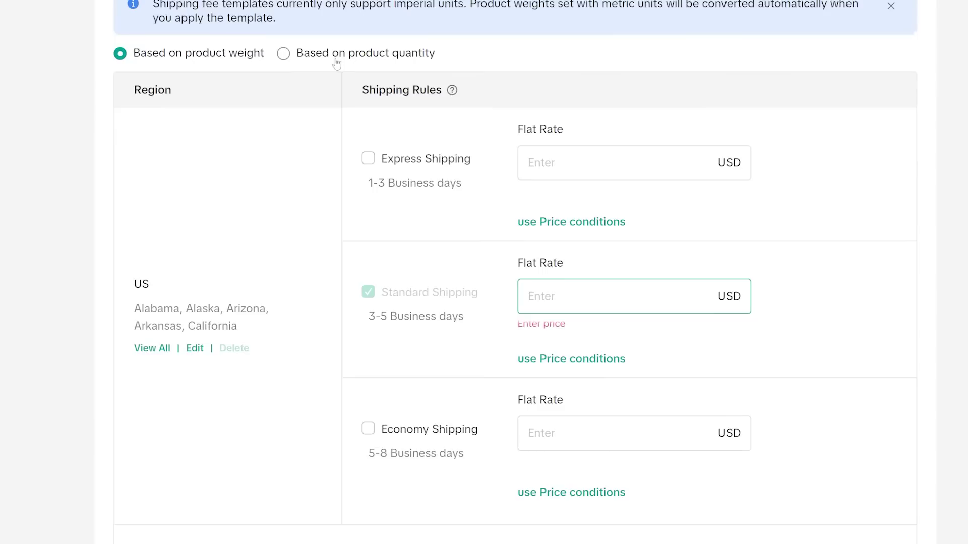
- Switch the US template to quantity-based pricing with 0.00 USD Standard Shipping and save it
left_click(337, 62)
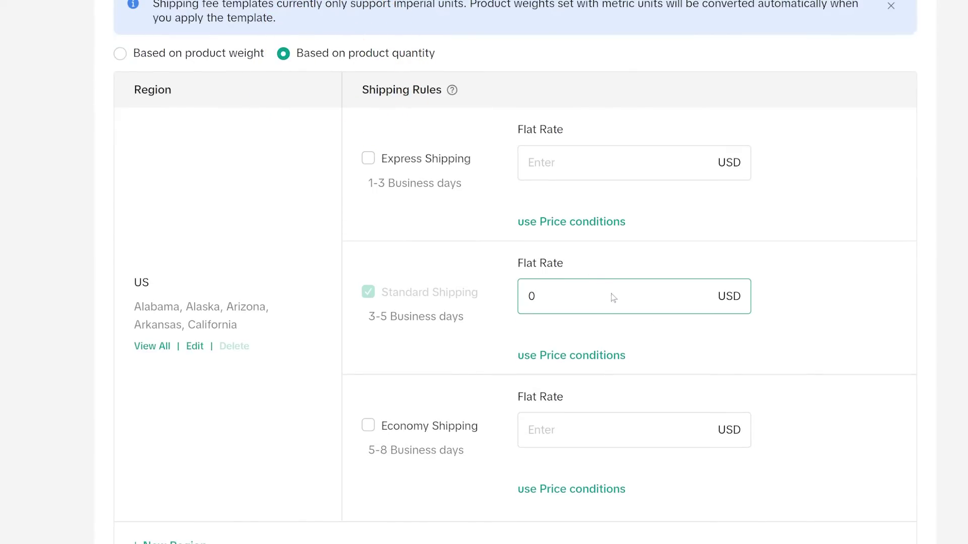
scroll(962, 430, "down", 3)
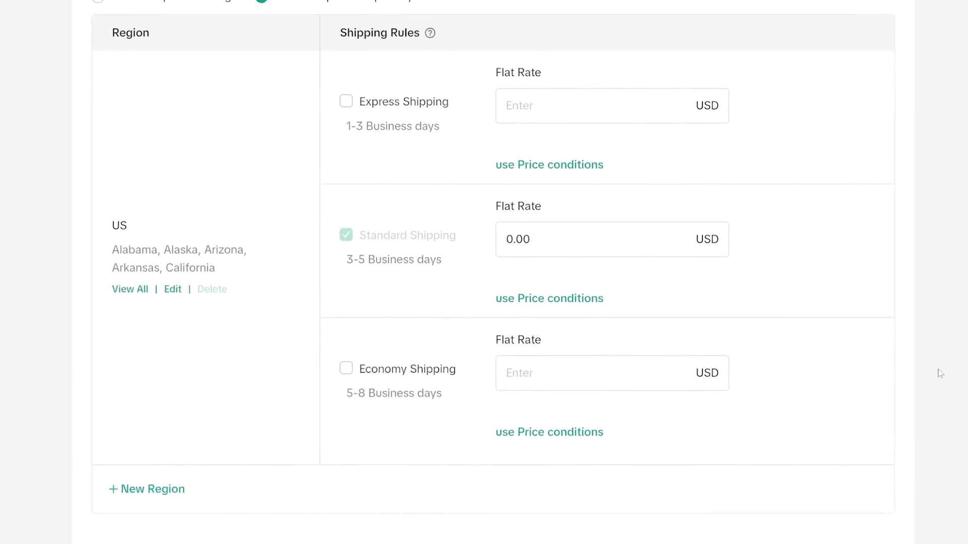
left_click(807, 541)
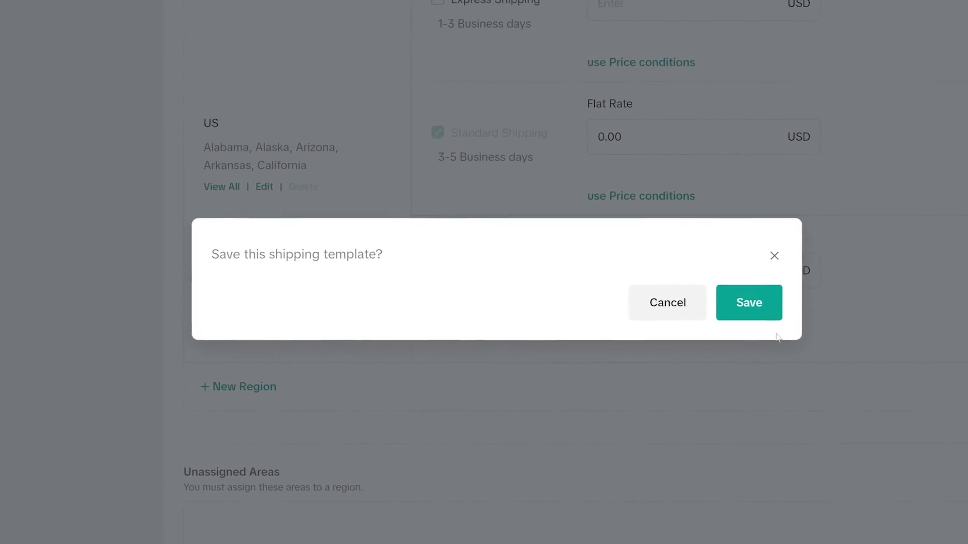
left_click(621, 226)
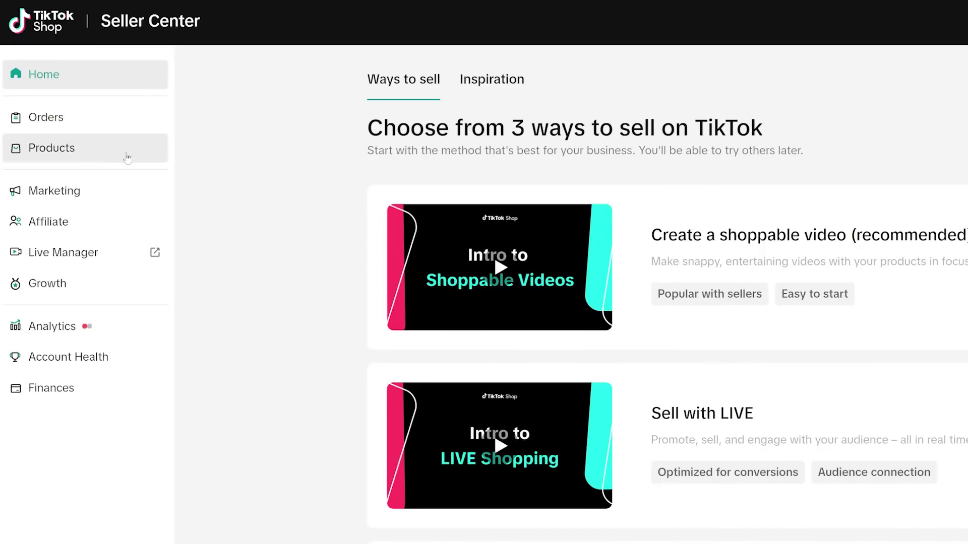
left_click(91, 123)
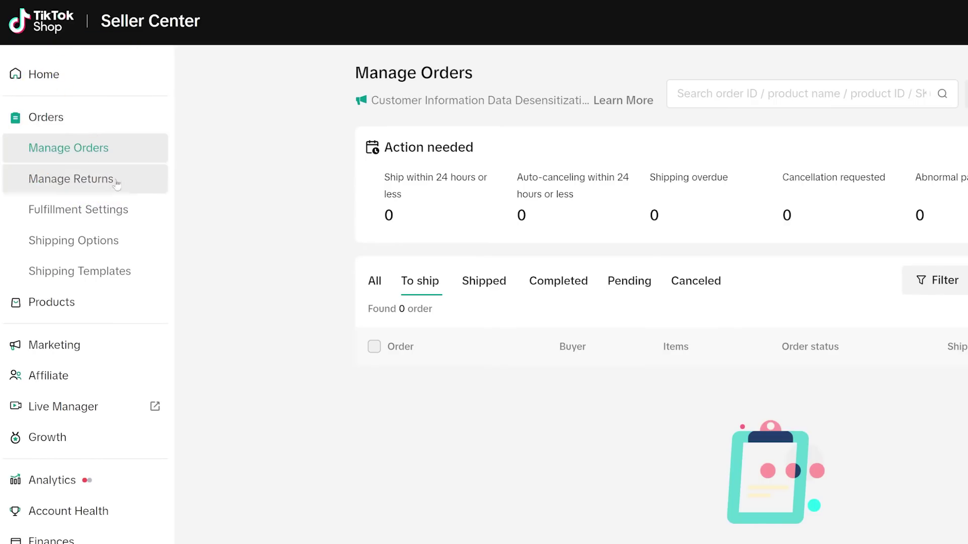
- Choose Seller shipping in Orders > Shipping Options
left_click(134, 243)
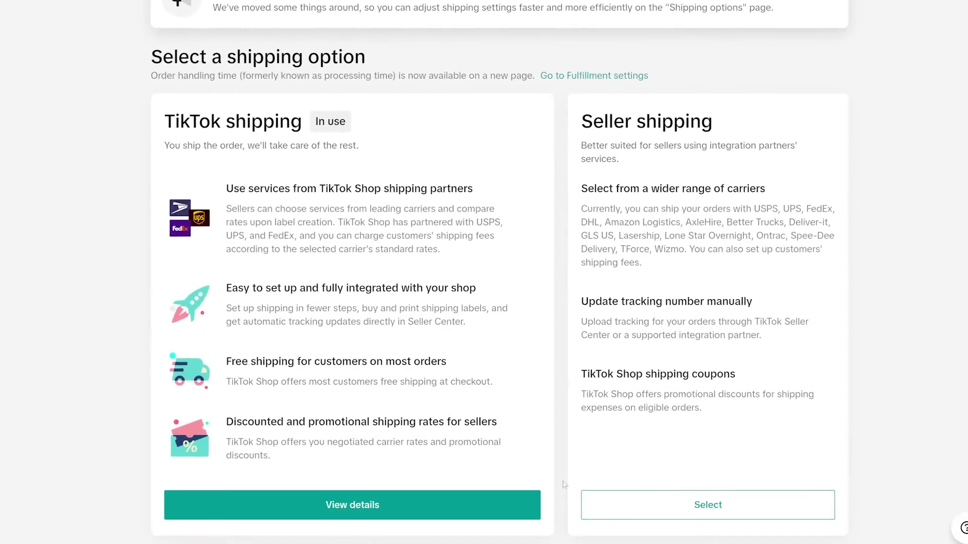
left_click(628, 505)
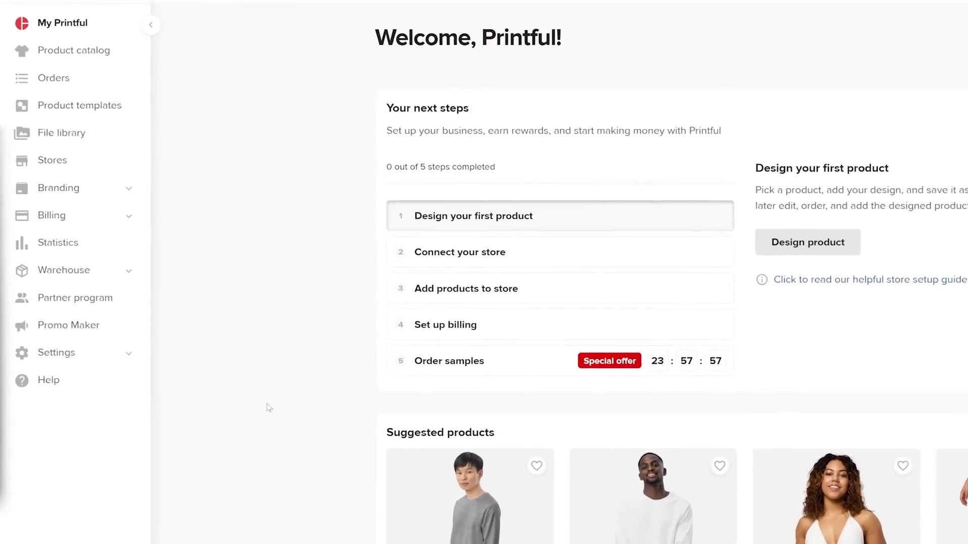
- Add a TikTok Shop store from Printful's Stores page and authorize it for the US
left_click(80, 167)
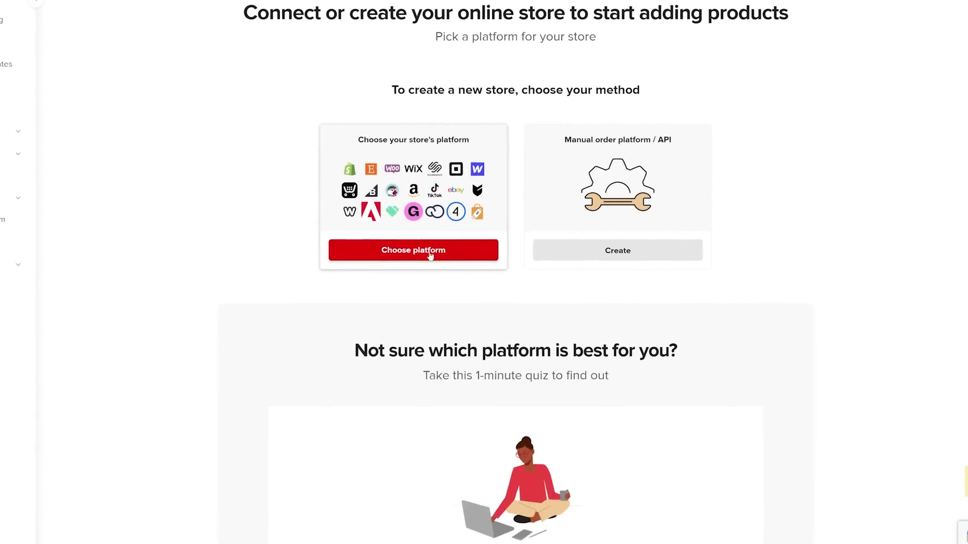
left_click(458, 257)
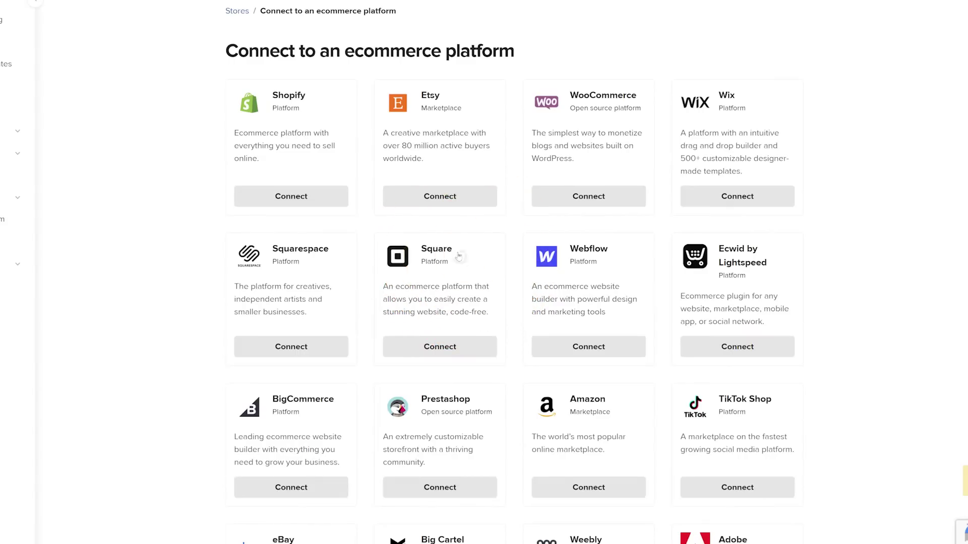
left_click(764, 487)
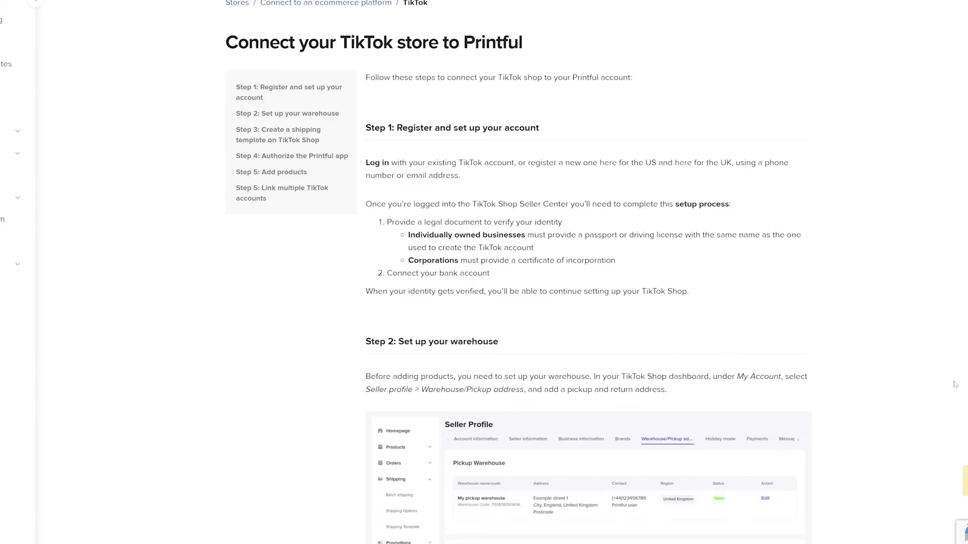
scroll(822, 234, "down", 2)
scroll(821, 234, "down", 10)
scroll(821, 234, "down", 3)
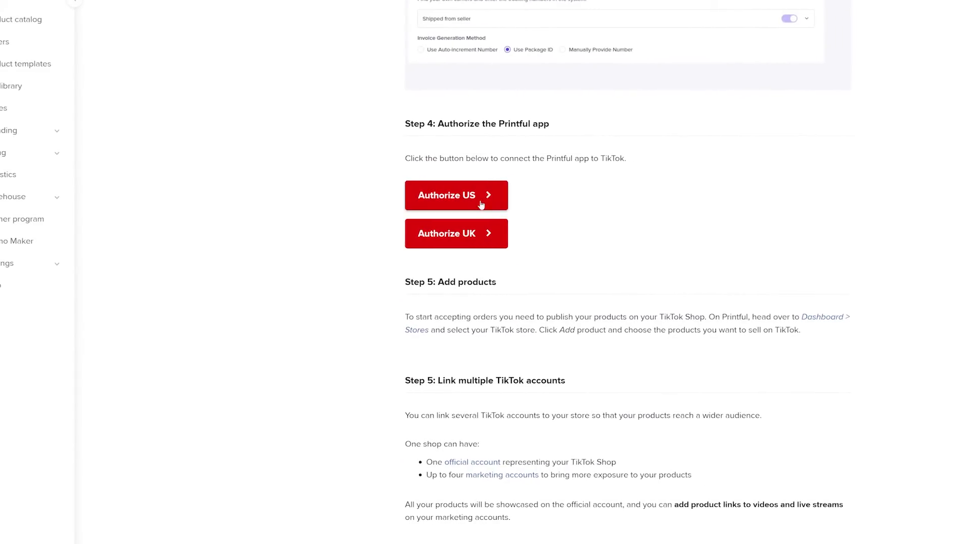
left_click(480, 204)
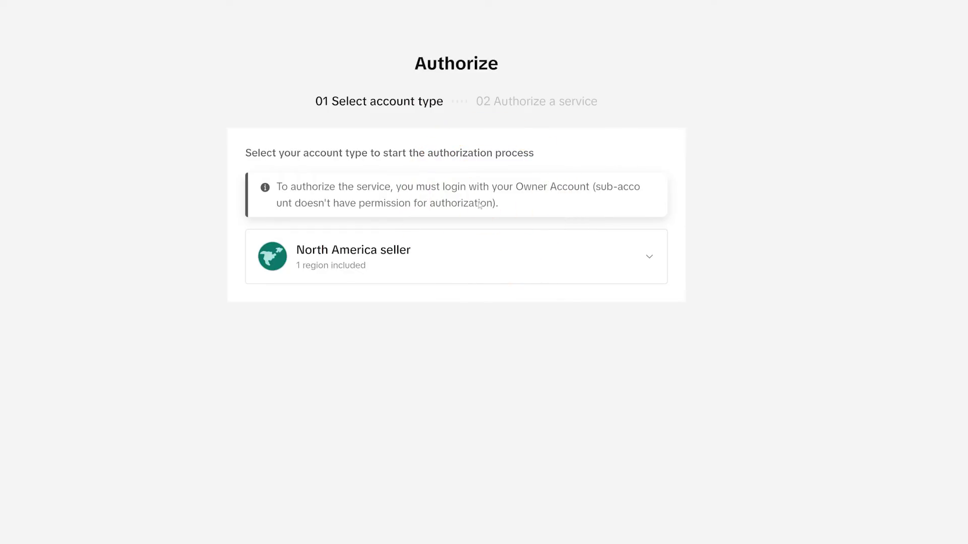
- Pick North America seller, consent to data sharing, then install Printful and grant its permissions
left_click(489, 260)
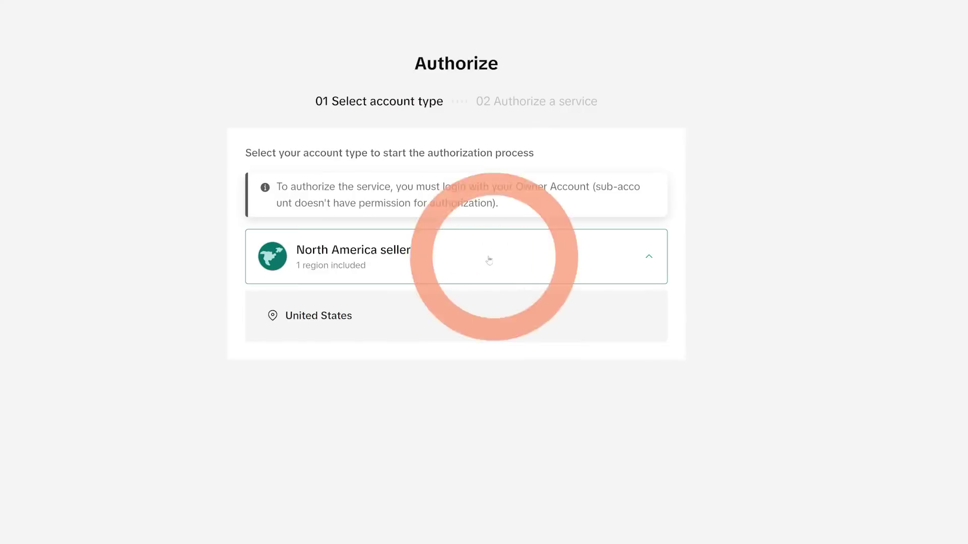
left_click(627, 318)
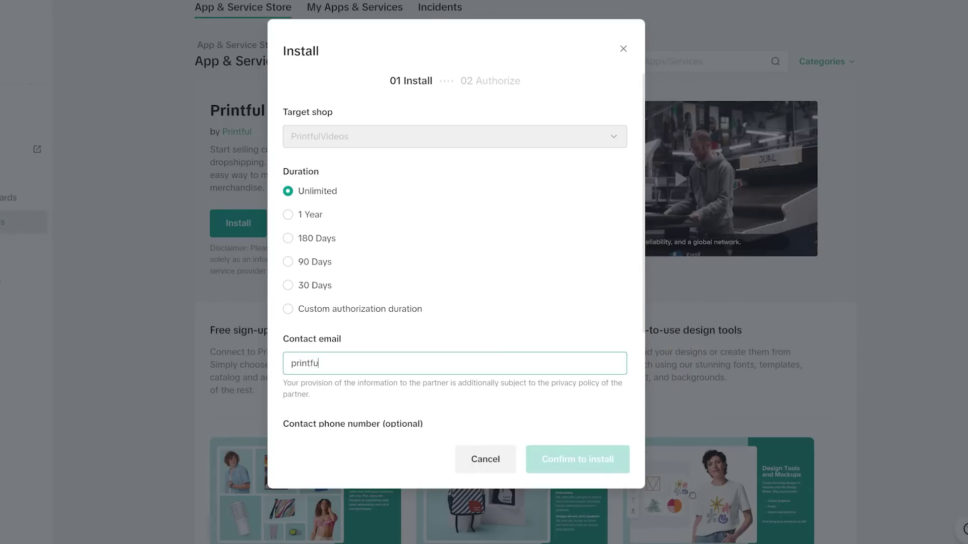
scroll(575, 420, "down", 2)
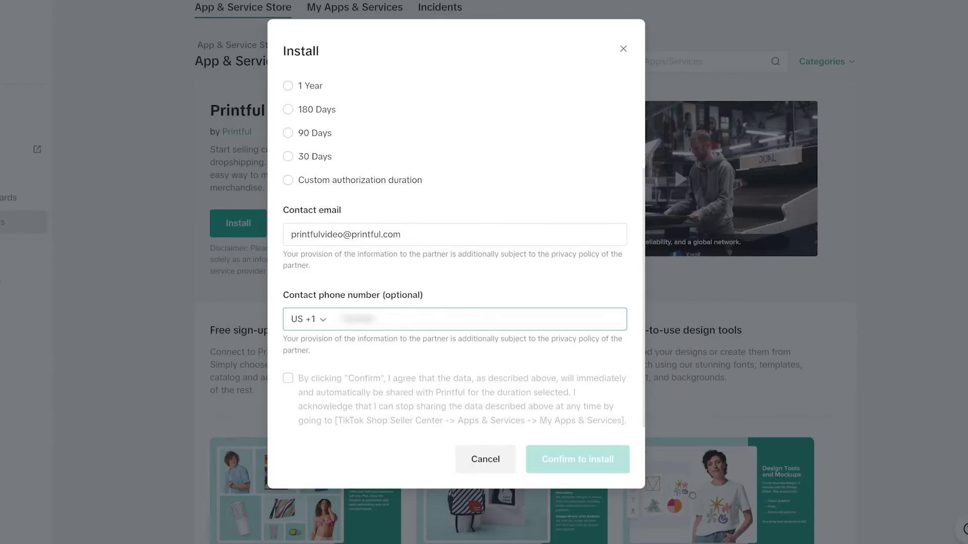
left_click(288, 378)
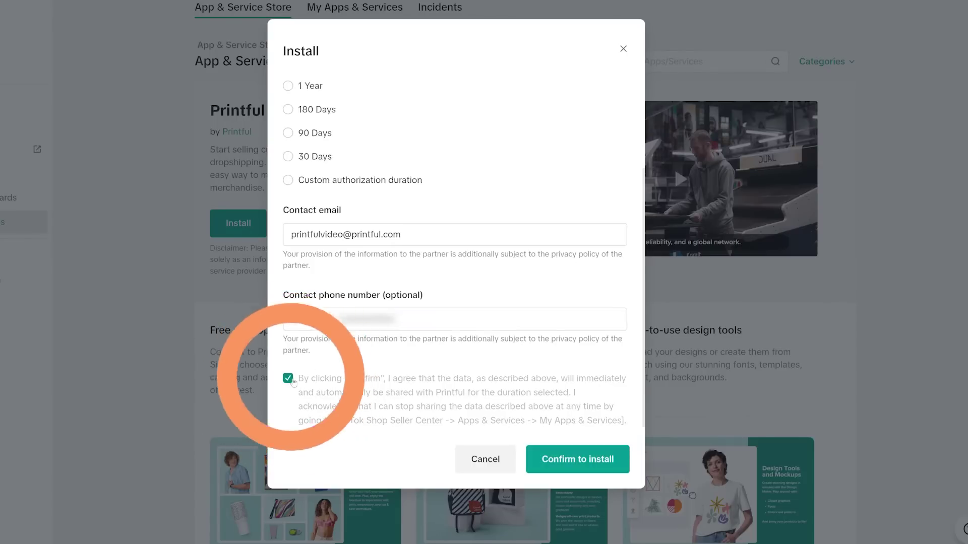
left_click(595, 470)
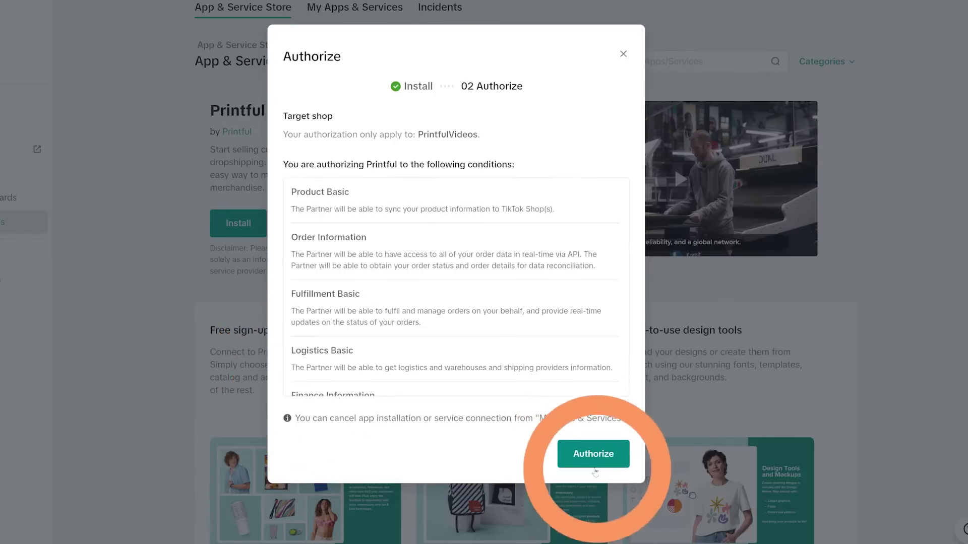
left_click(595, 463)
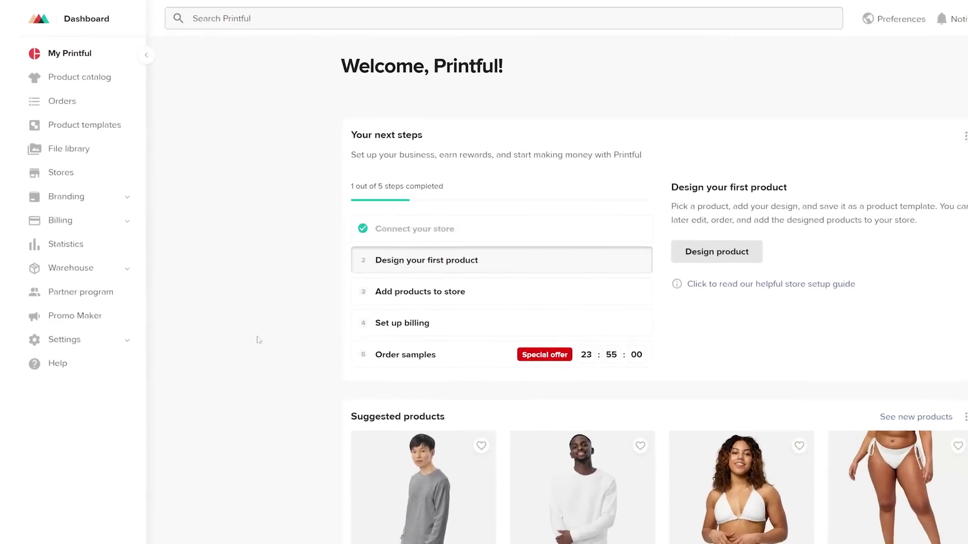
- Add a product to the PrintfulVideos TikTok store, filtering the catalog to men's T-shirts
left_click(174, 235)
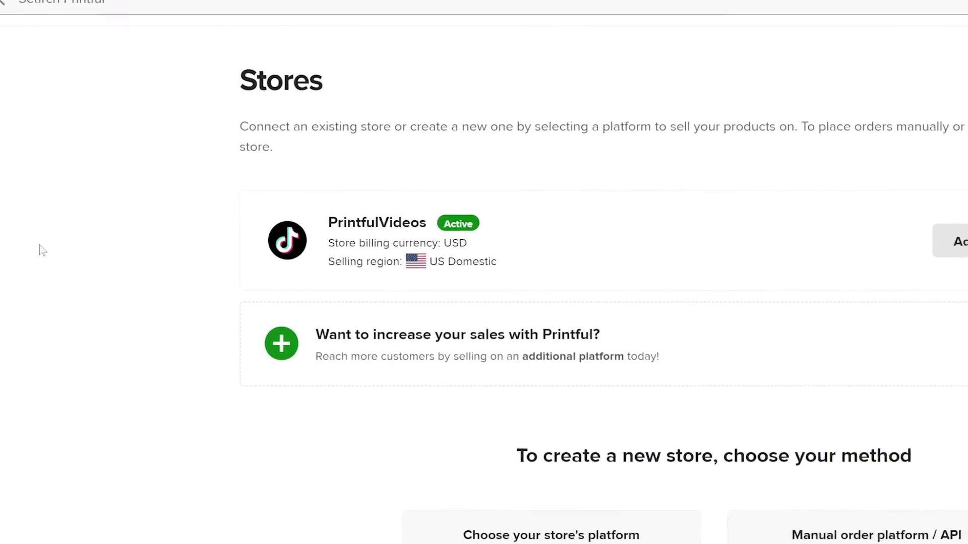
left_click(687, 236)
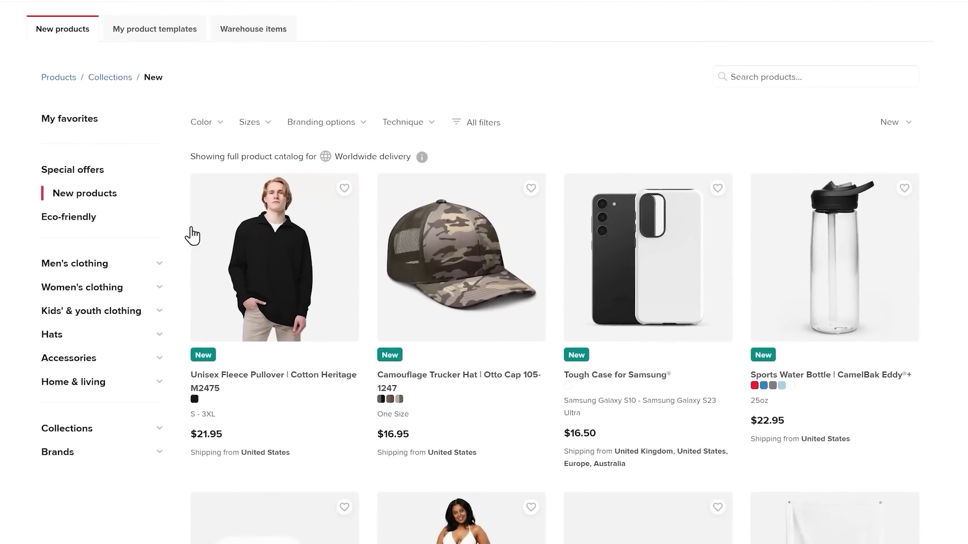
left_click(163, 265)
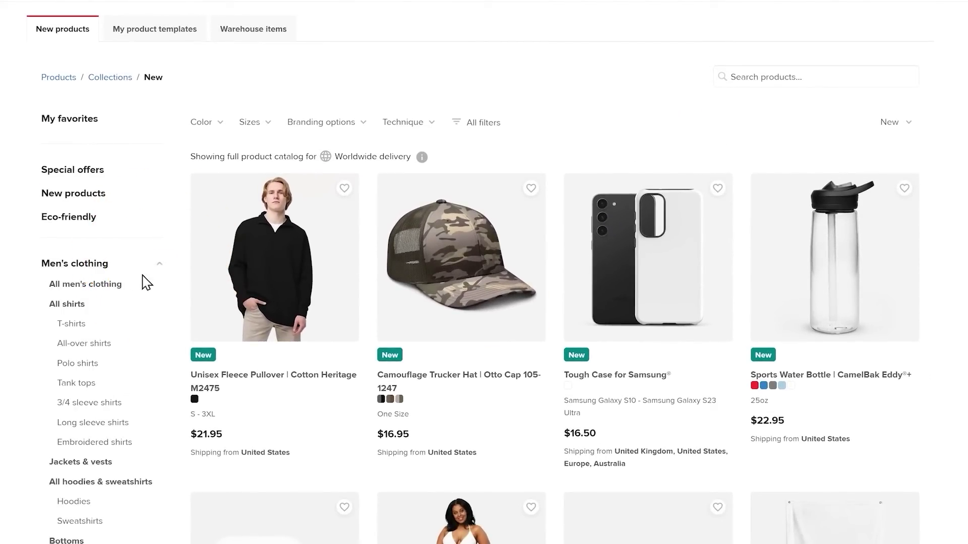
left_click(76, 332)
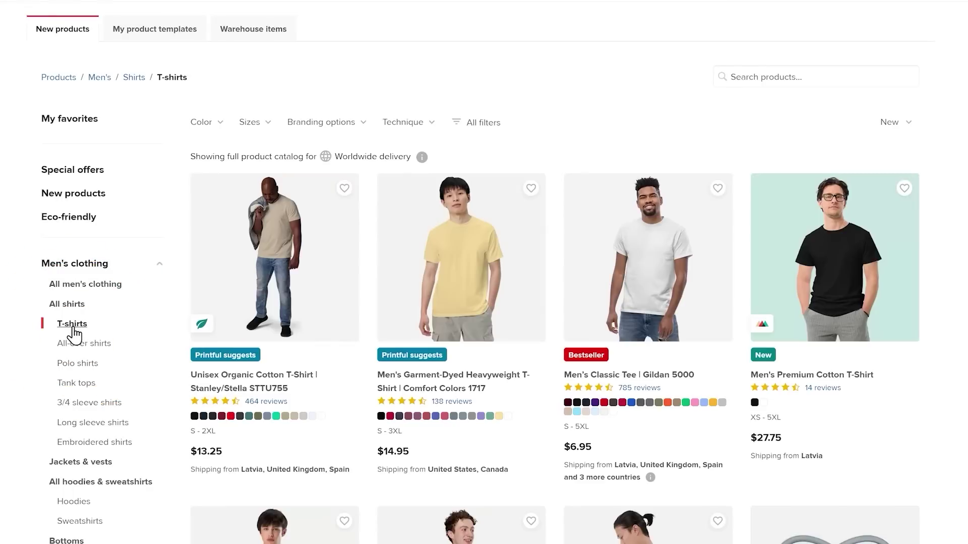
- Open the Unisex Organic Cotton T-Shirt in the designer and browse clipart and quick designs
left_click(281, 274)
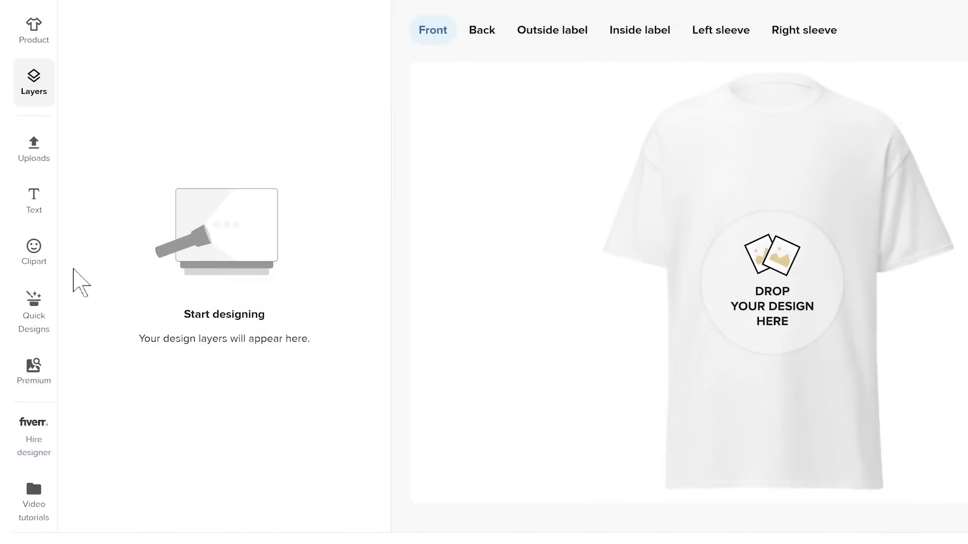
left_click(33, 255)
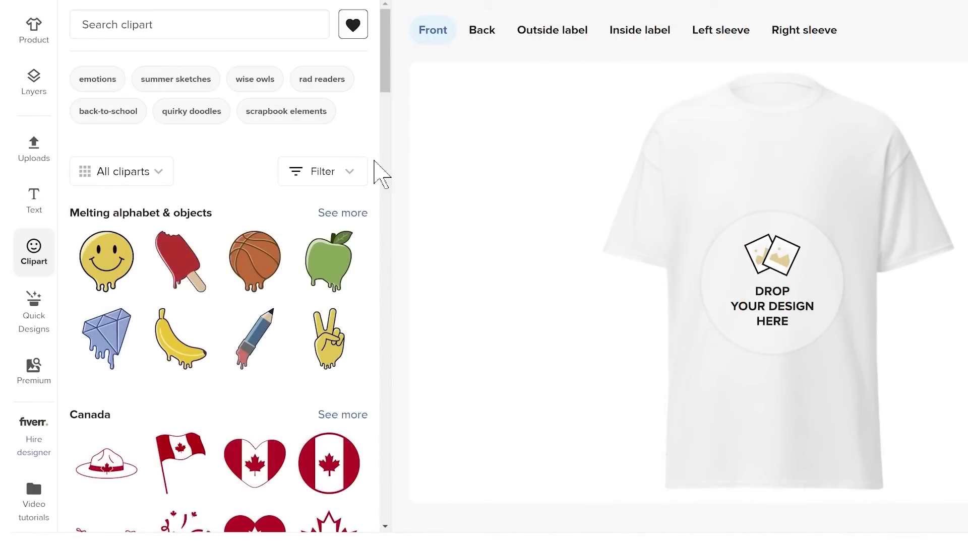
scroll(382, 174, "down", 10)
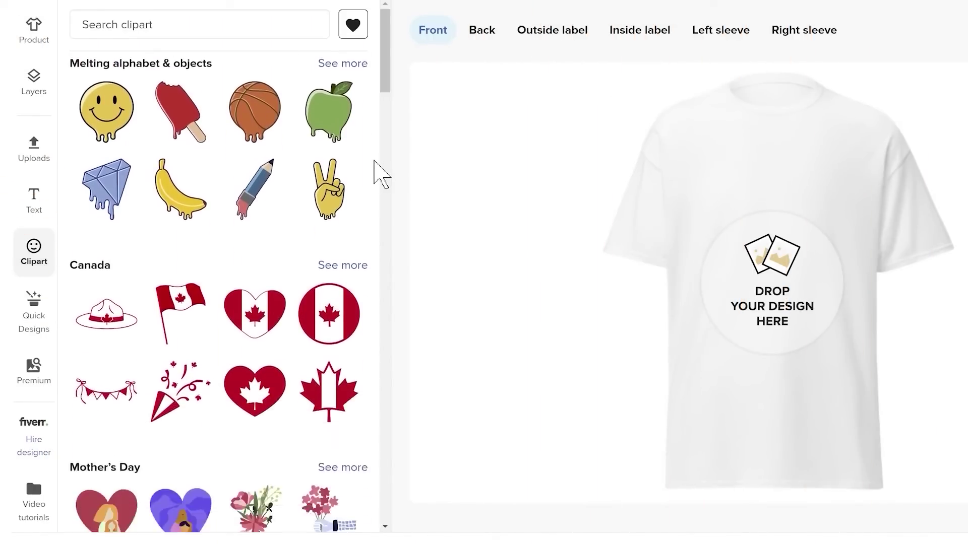
scroll(382, 174, "down", 5)
scroll(382, 174, "down", 5)
scroll(382, 174, "down", 5)
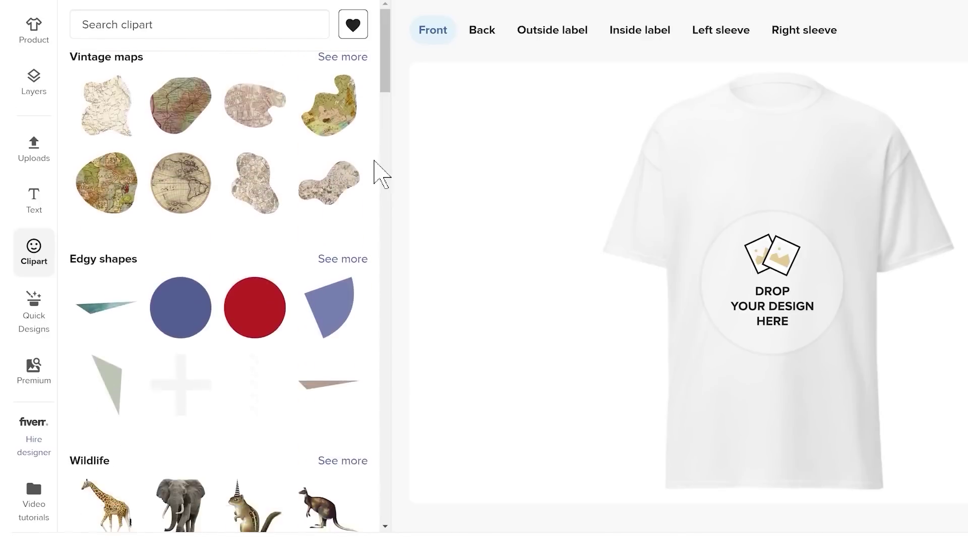
scroll(382, 174, "down", 3)
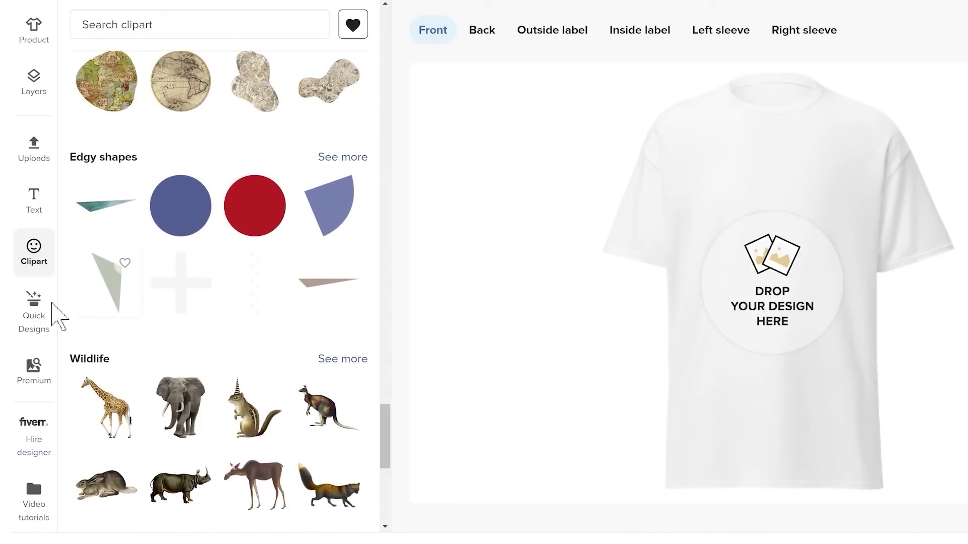
left_click(30, 318)
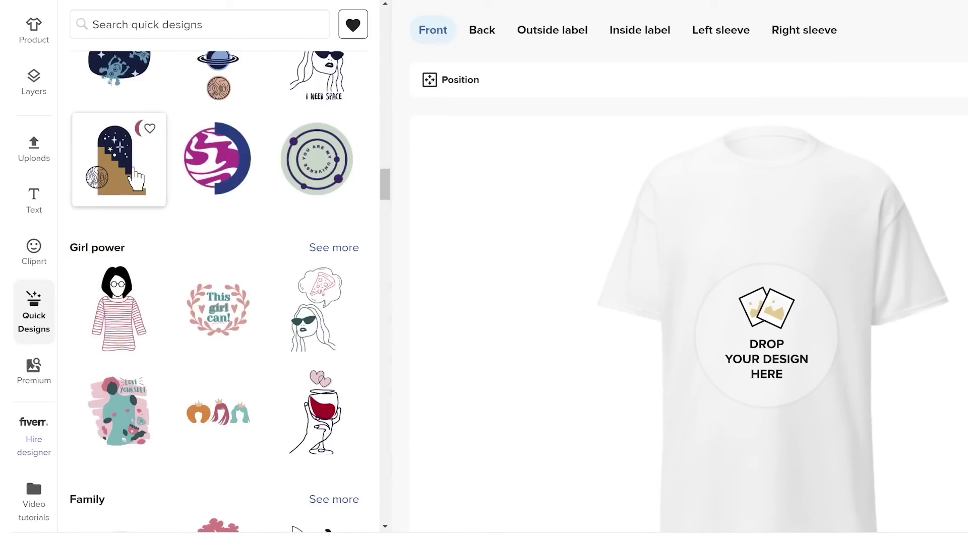
- Try the Galaxy 3 quick design and recolour its Arc 5 layer to Indigo
left_click(137, 180)
left_click(145, 439)
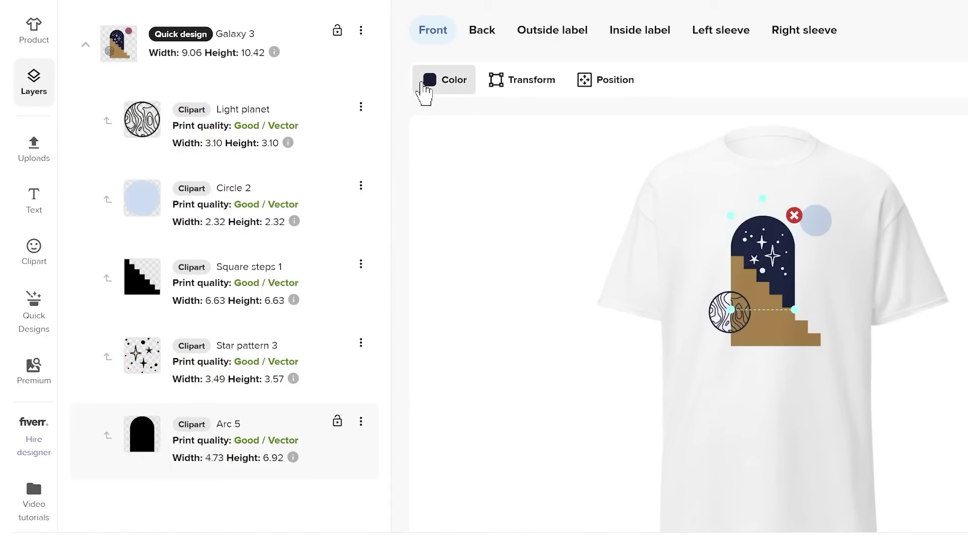
left_click(422, 85)
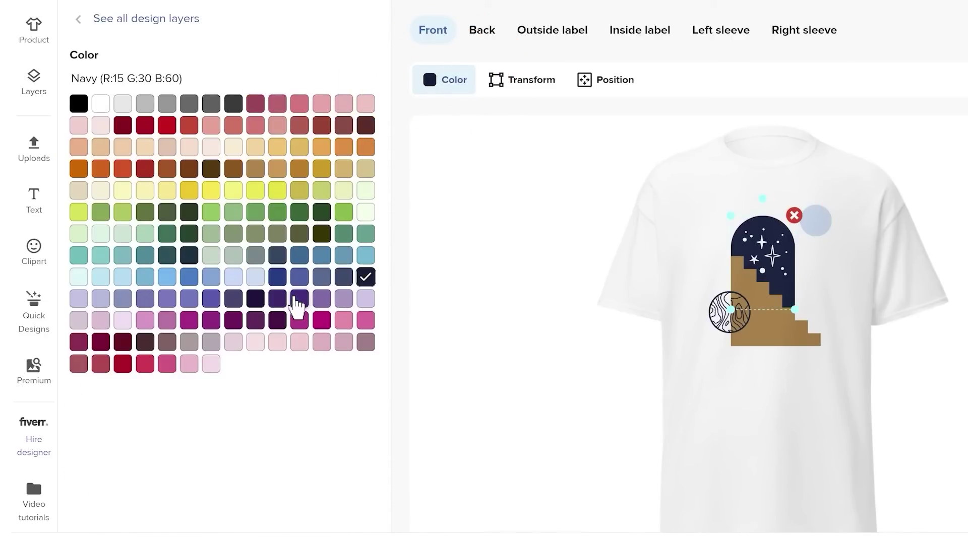
left_click(299, 300)
left_click(151, 20)
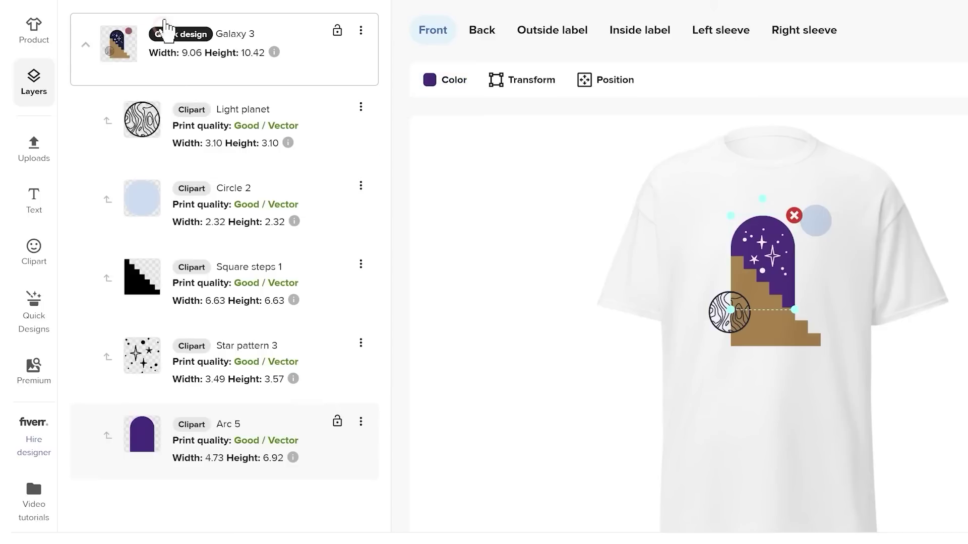
- Browse the premium image collection's vector graphics and patterns
left_click(29, 350)
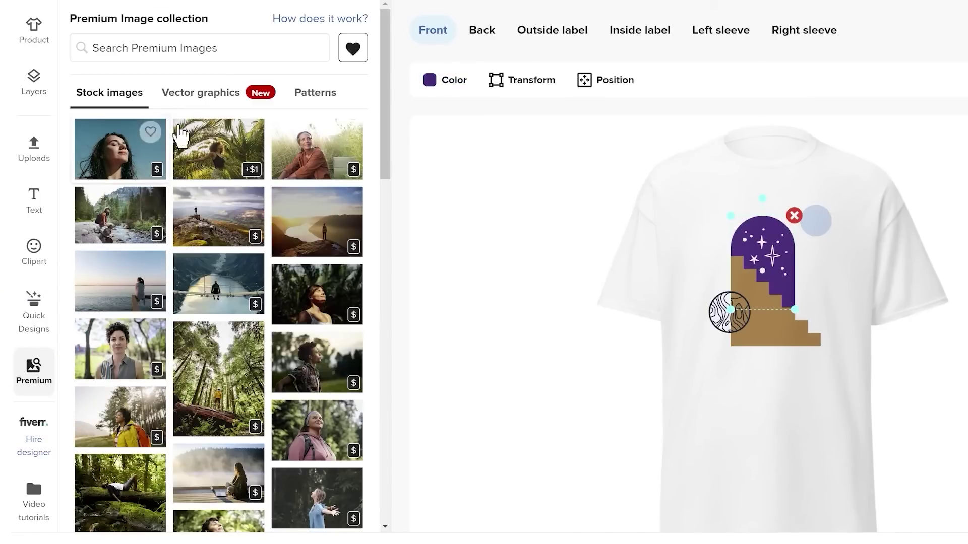
left_click(198, 97)
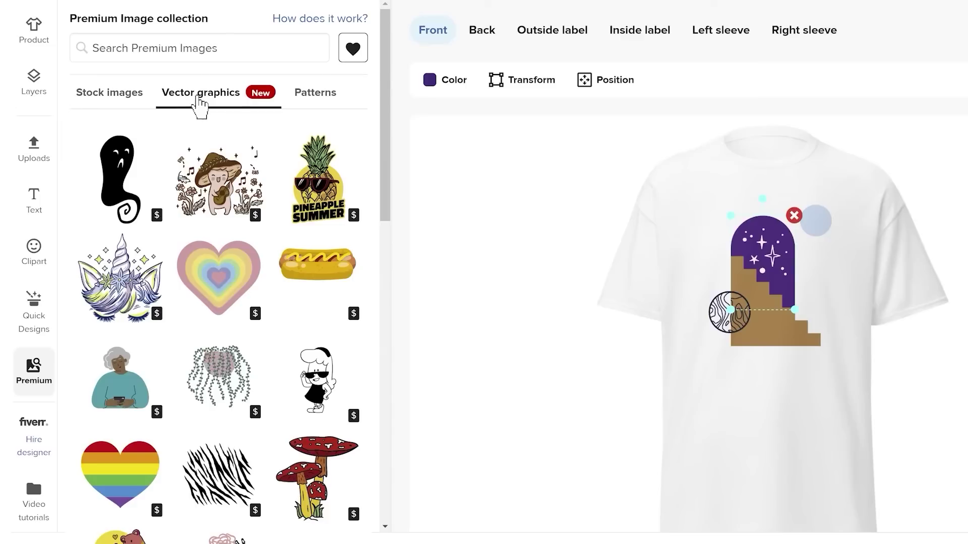
left_click(317, 94)
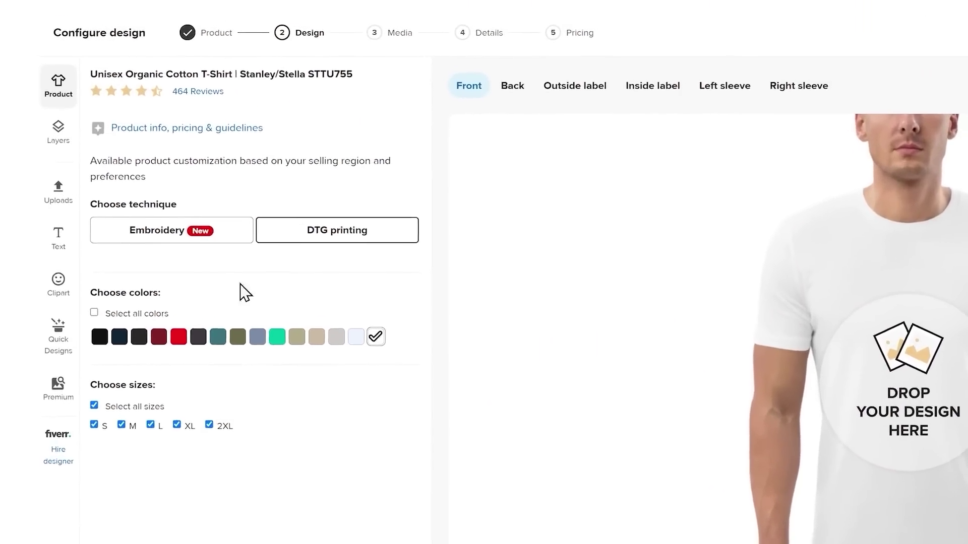
- Place the arch-and-star quick design on the shirt front and enlarge it
left_click(70, 355)
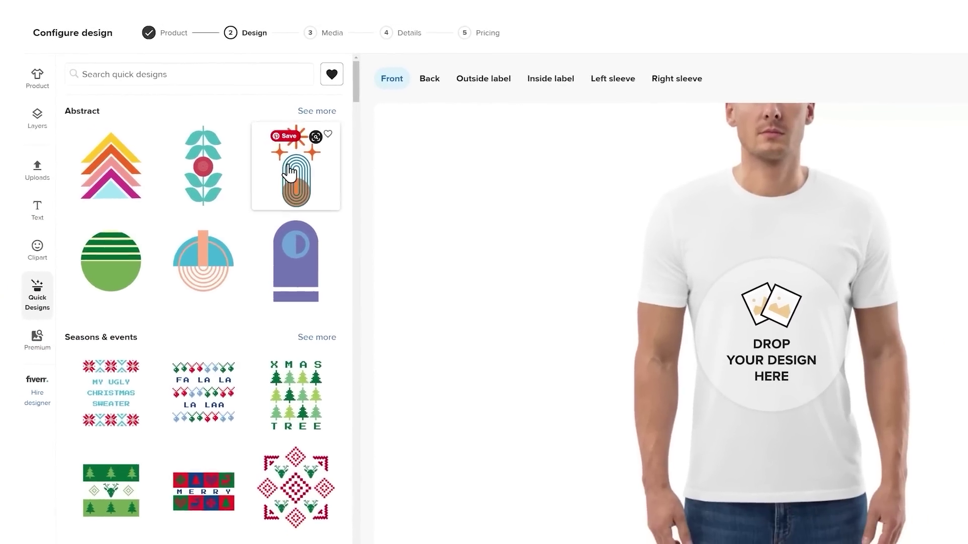
left_click(302, 174)
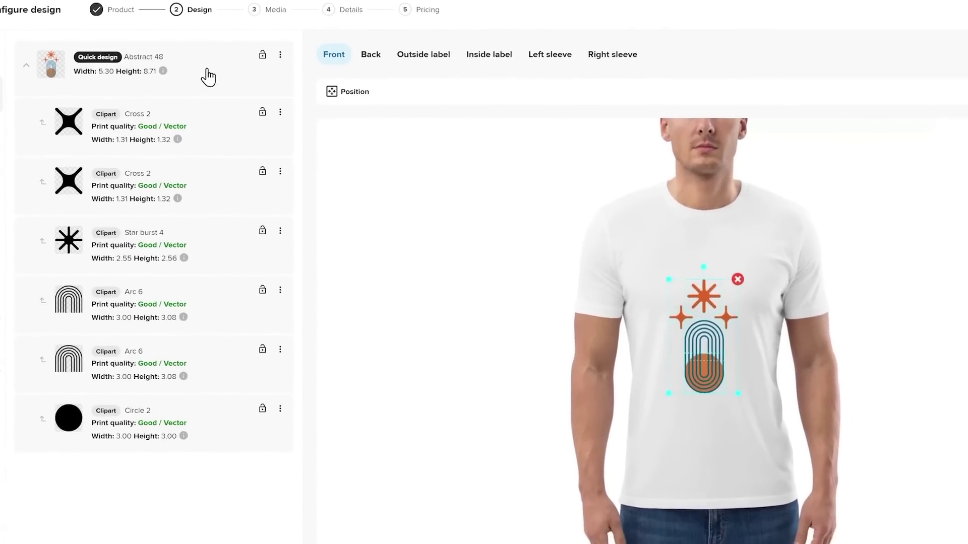
left_click_drag(648, 351, 663, 378)
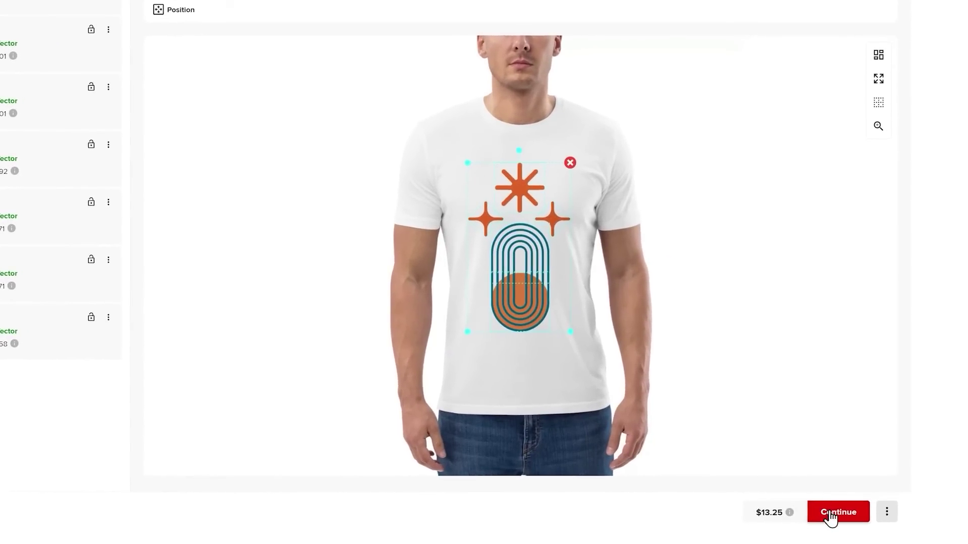
left_click(830, 516)
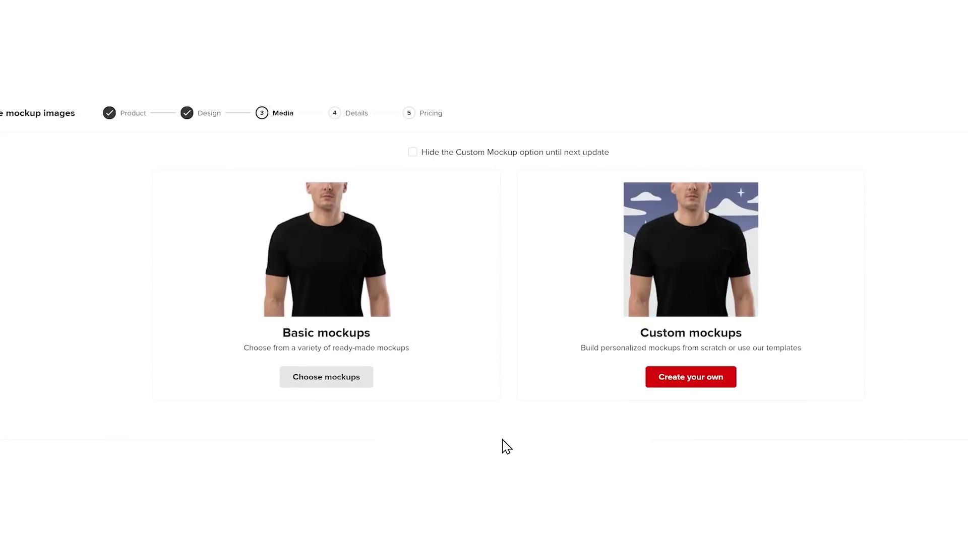
- Use Basic mockups with the jeans-model photo as the main image
left_click(357, 384)
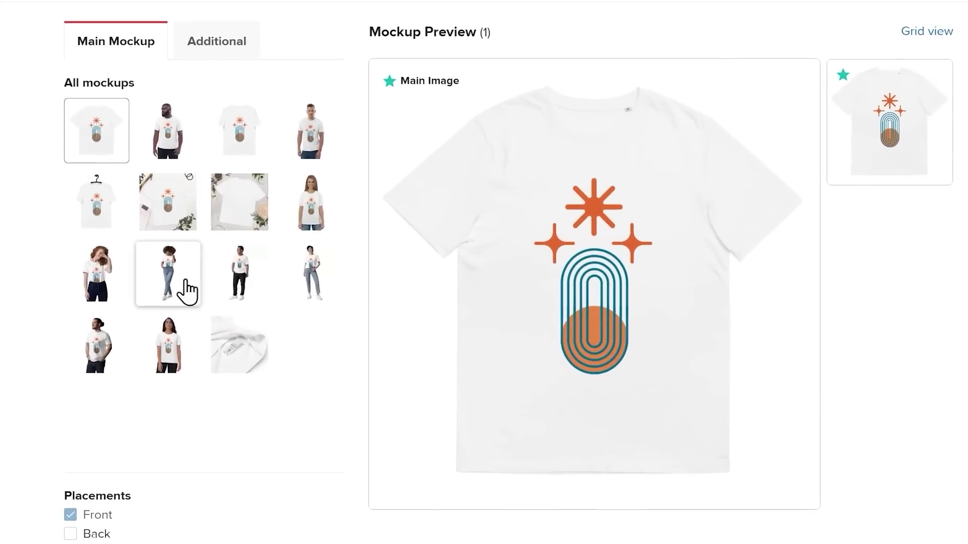
left_click(176, 277)
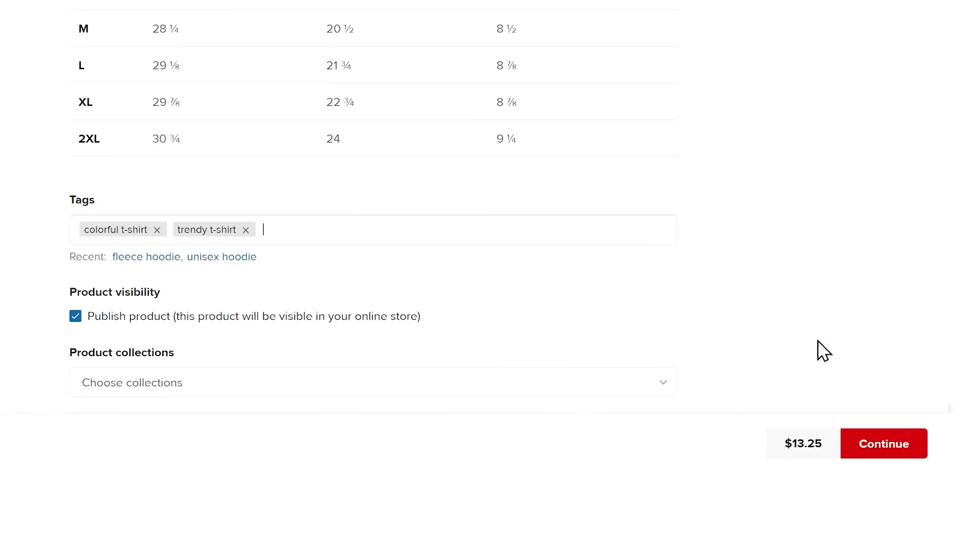
- Add a $24 price increase to every size (retail $36.30) and turn on free shipping
left_click(901, 438)
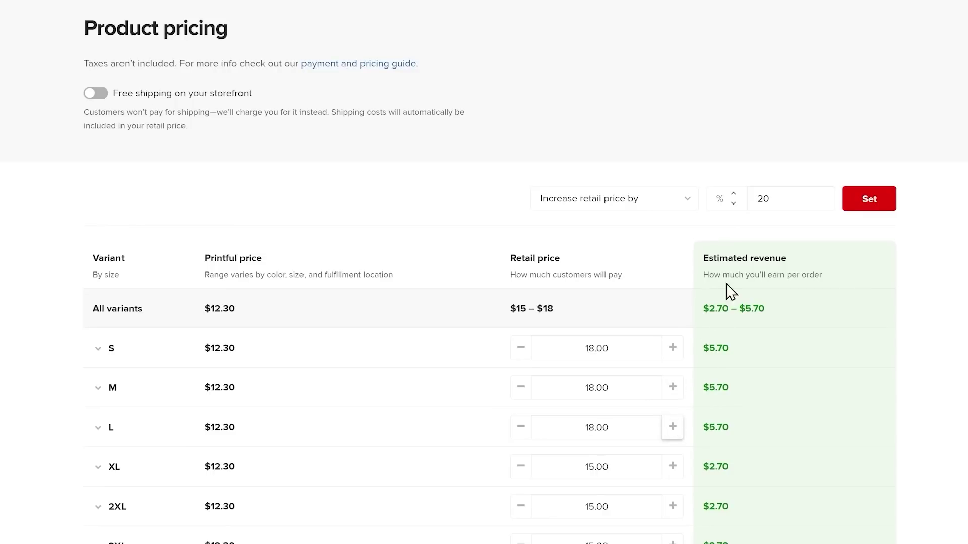
left_click(734, 200)
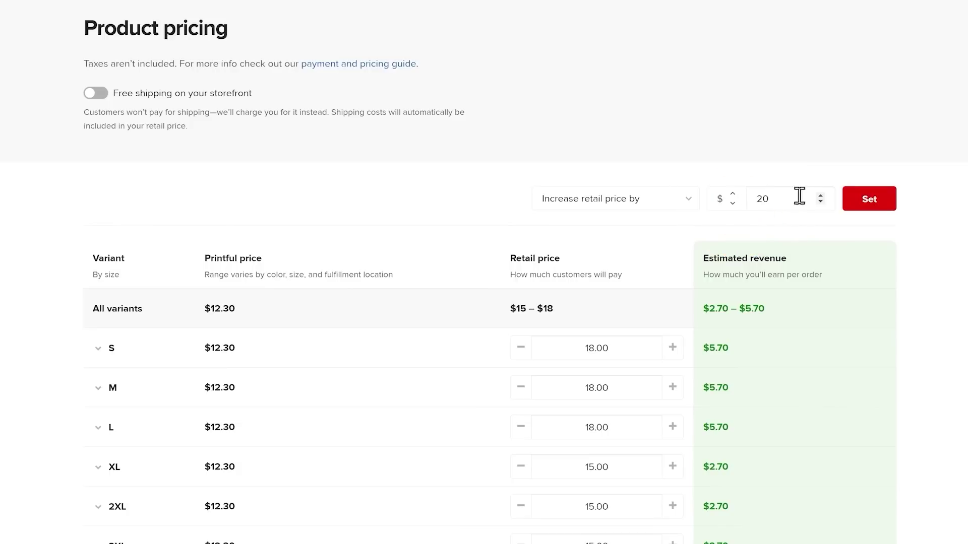
type("24")
left_click(865, 205)
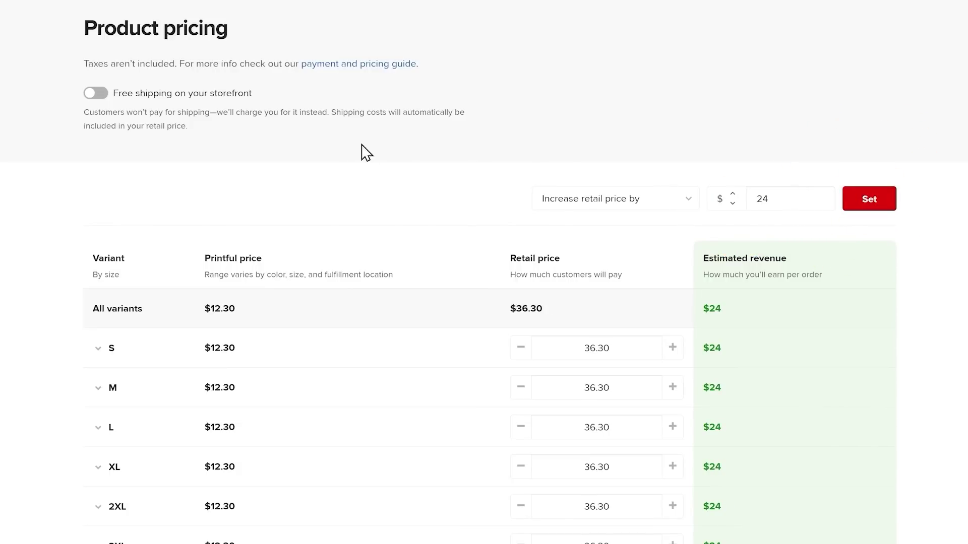
left_click(97, 94)
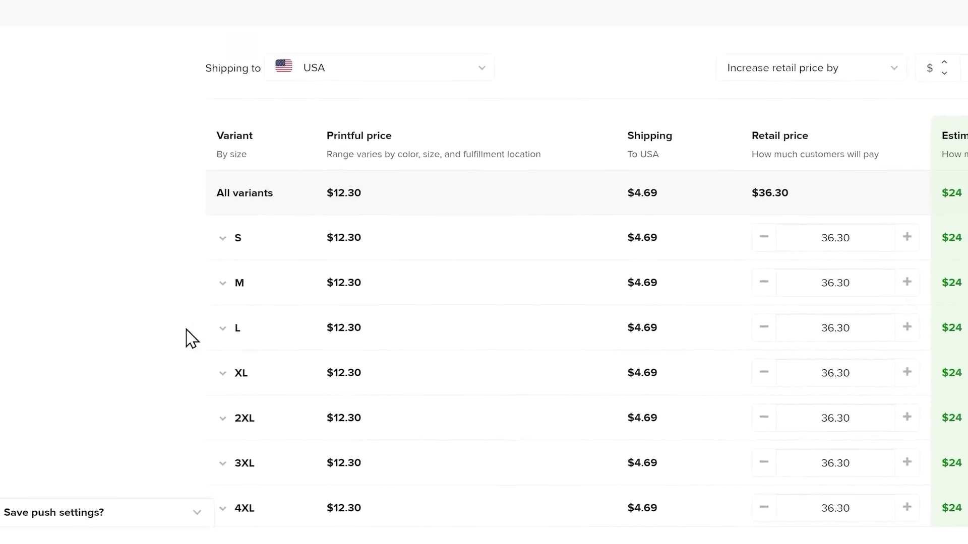
- Enable size guide and free shipping in the T-shirt push settings
left_click(195, 513)
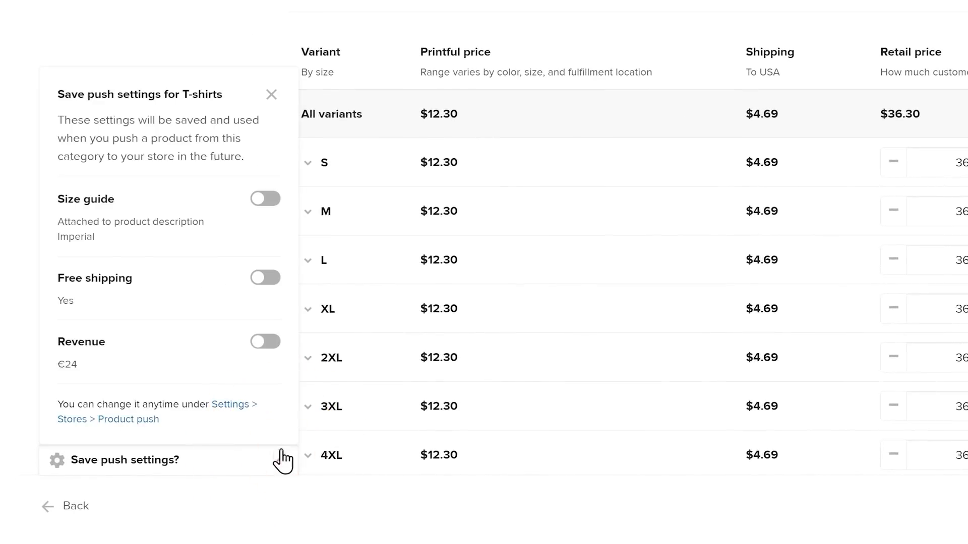
left_click(266, 200)
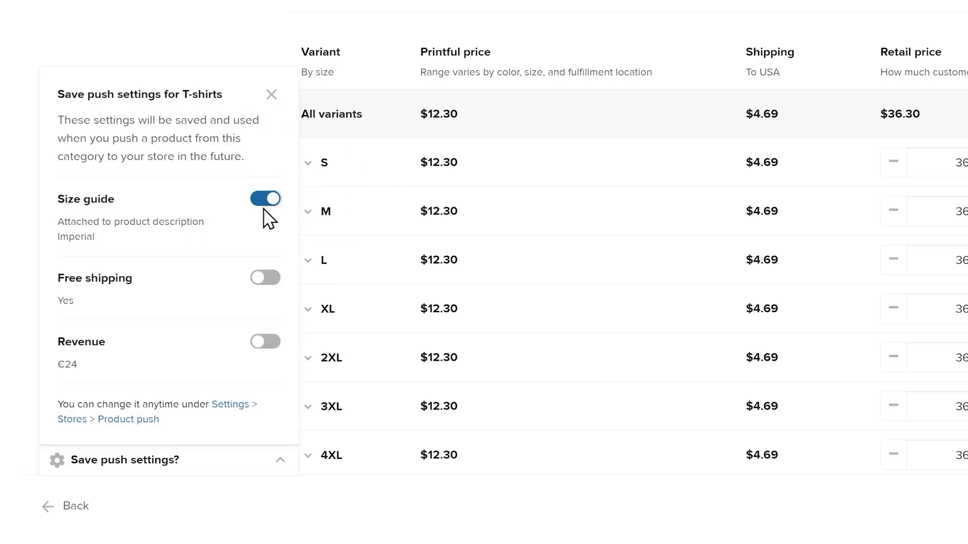
left_click(267, 278)
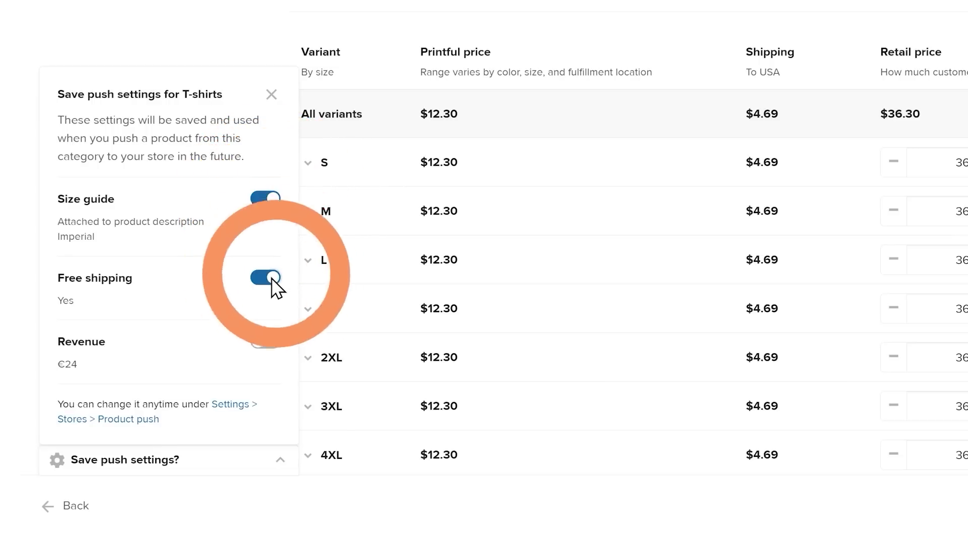
left_click(275, 100)
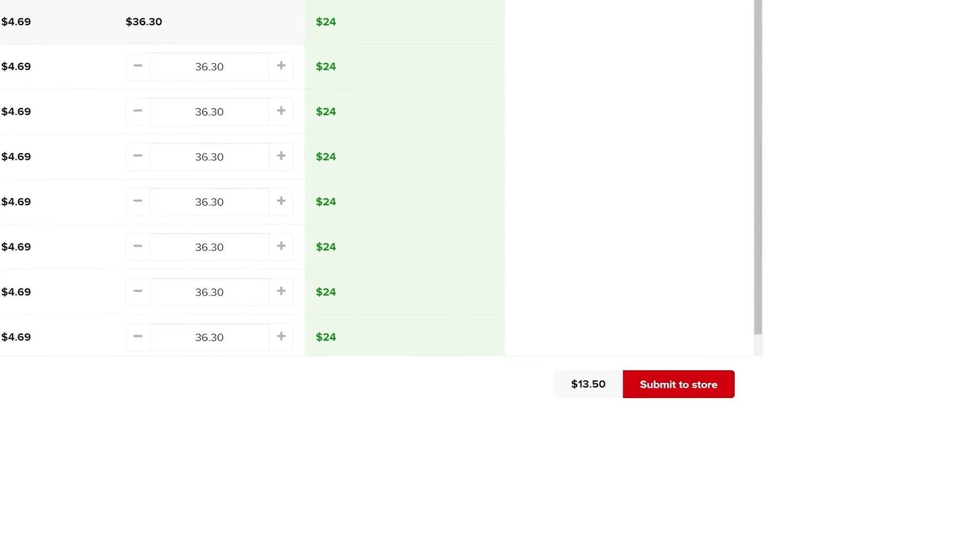
- Submit the priced t-shirt with mockups to the TikTok store
left_click(678, 386)
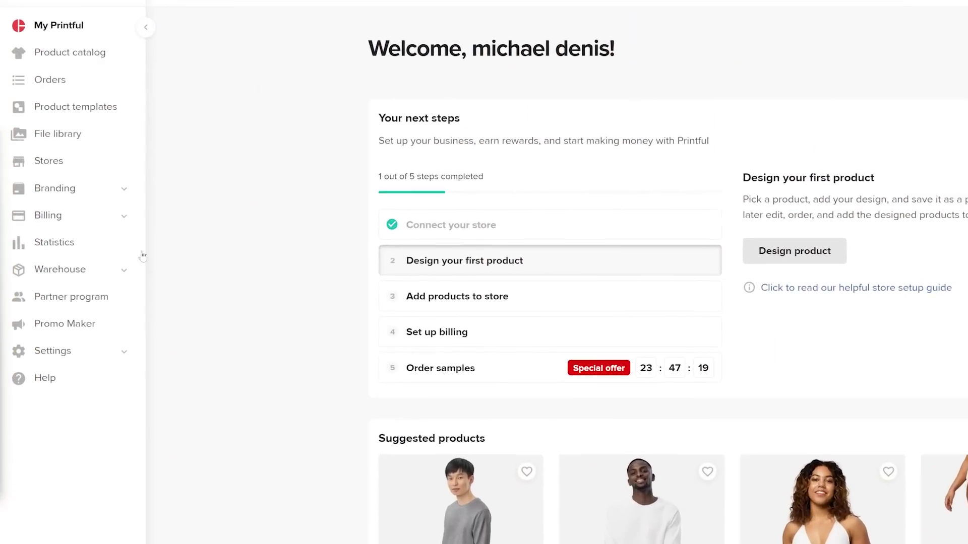
- Go to Billing methods under Billing and start adding a new billing method
left_click(99, 226)
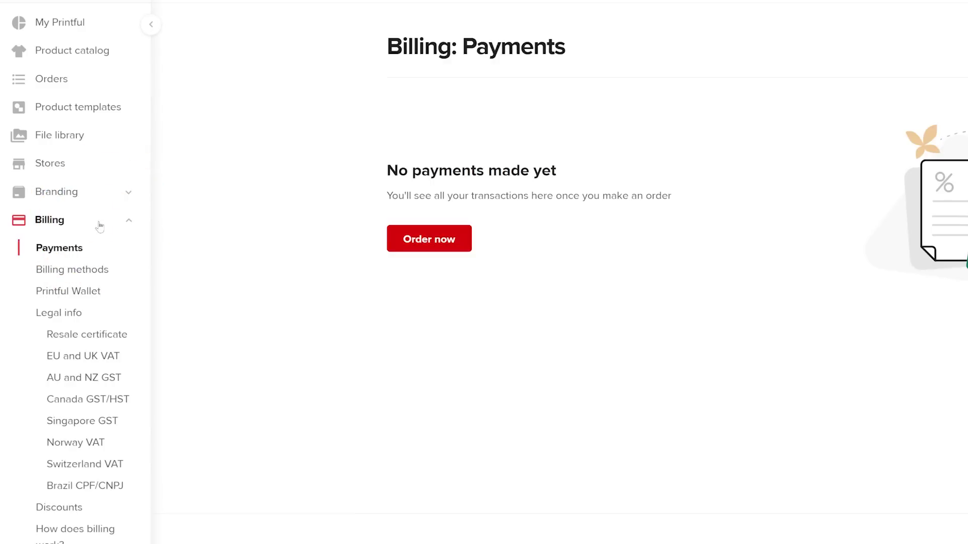
left_click(101, 276)
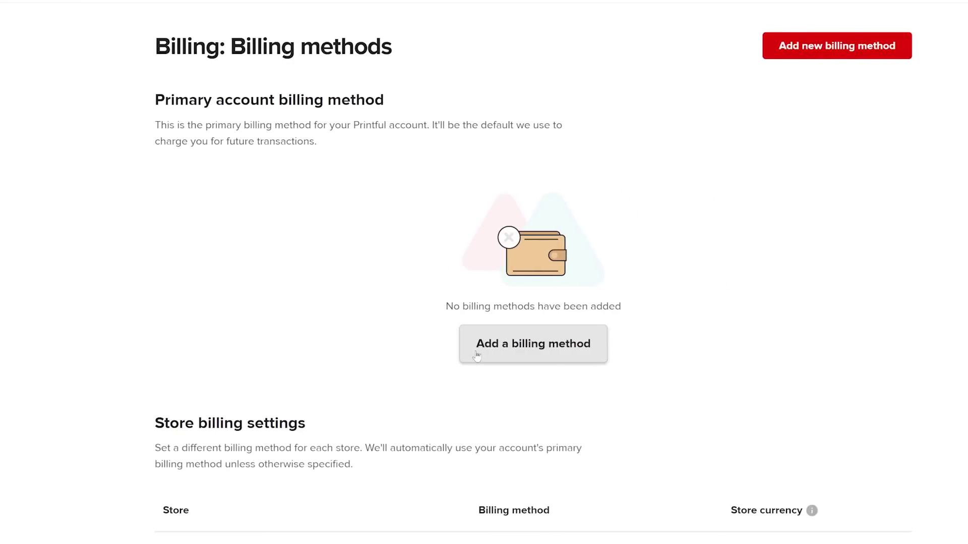
left_click(471, 352)
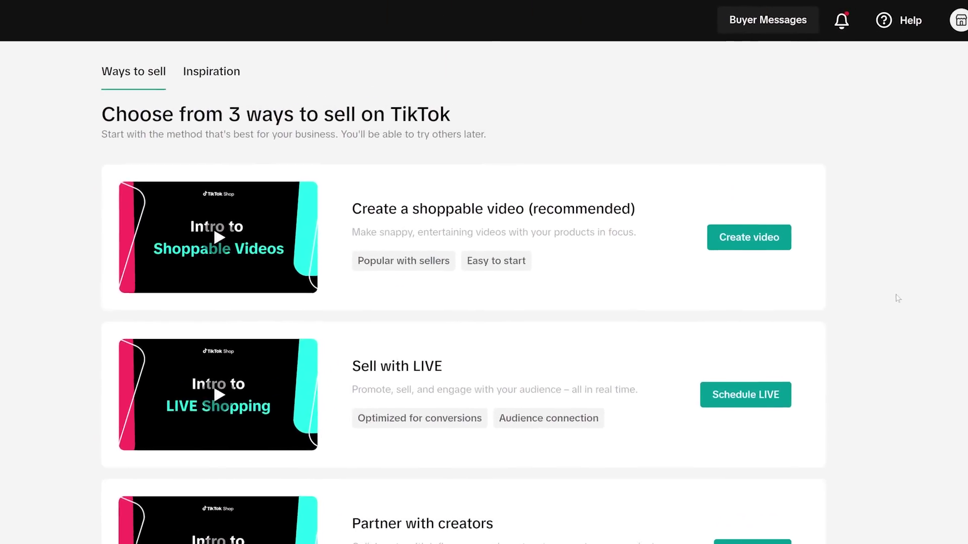
- Open the Seller Center Bank Accounts page through the account menu's Account Settings
left_click(951, 27)
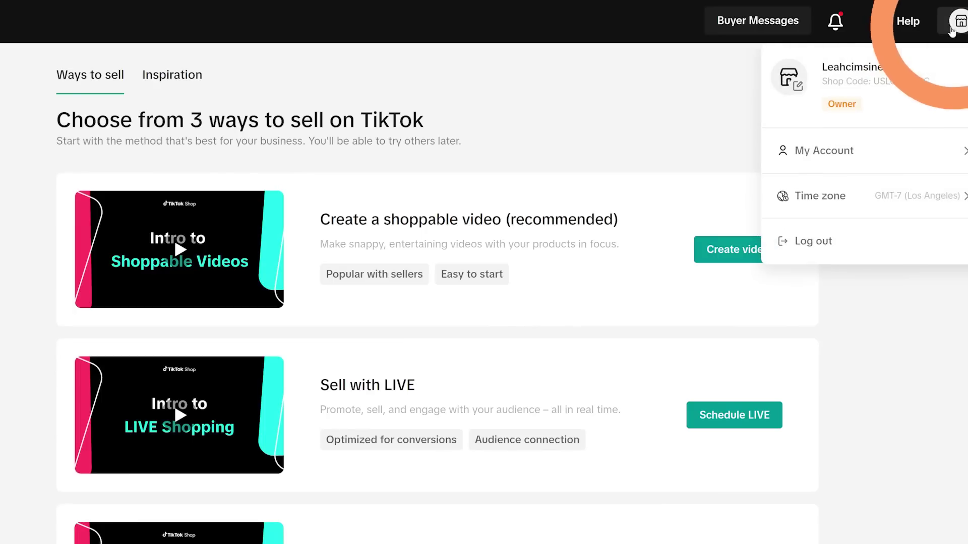
mouse_move(824, 151)
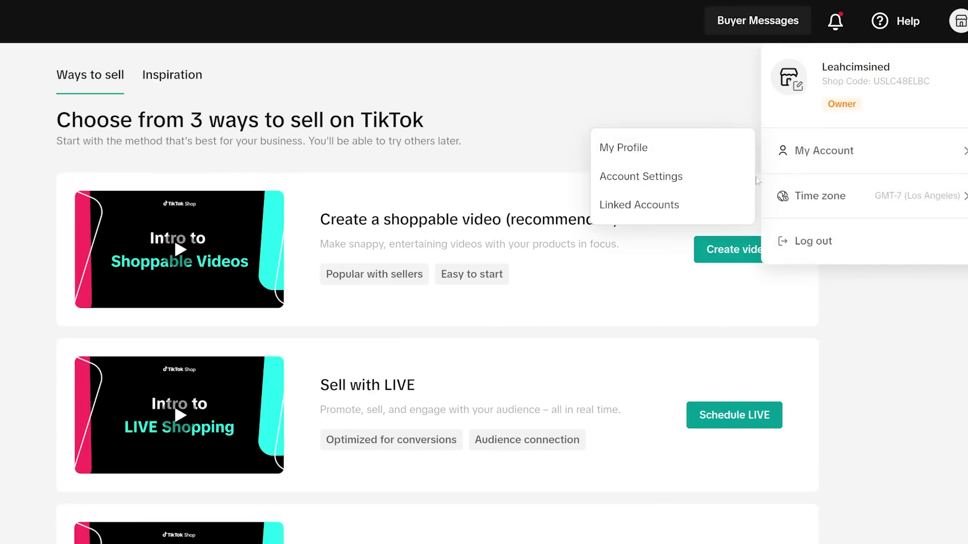
left_click(706, 185)
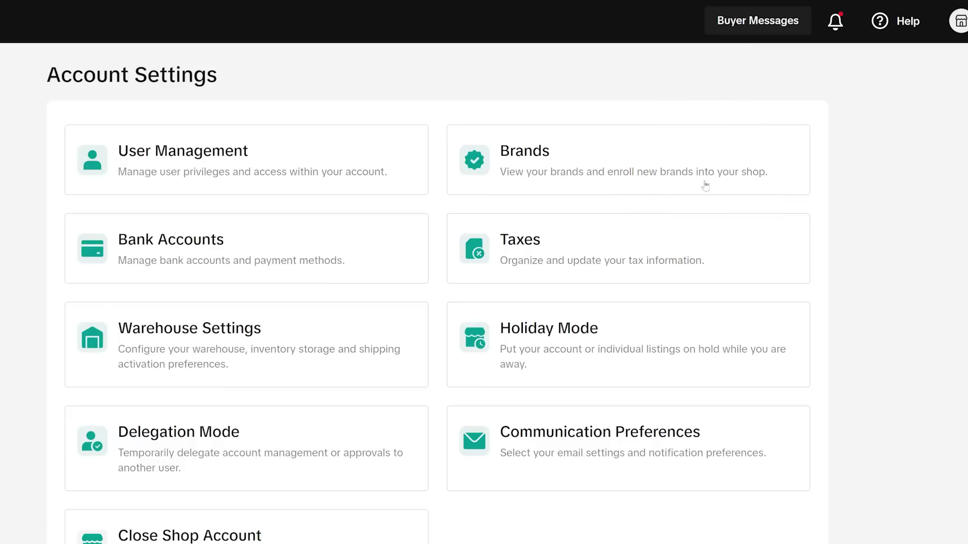
left_click(372, 251)
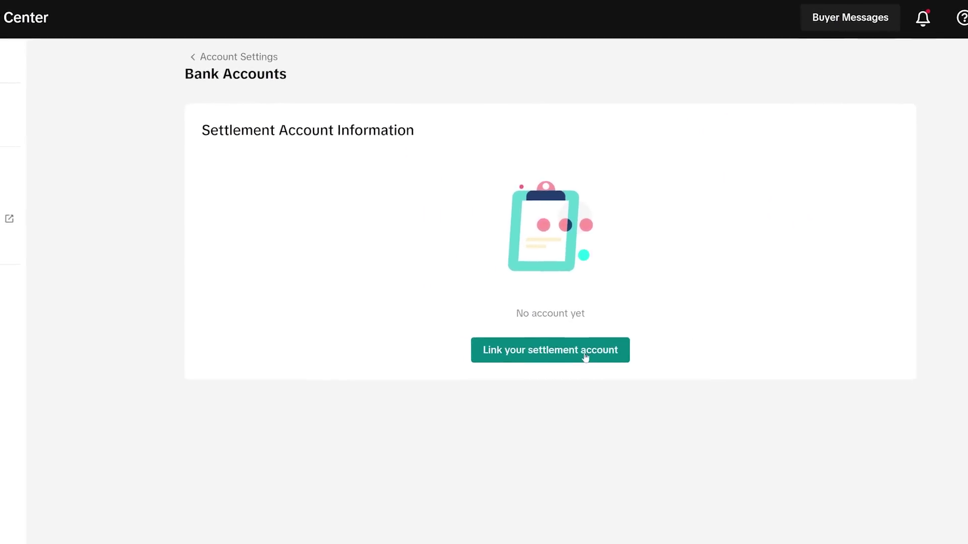